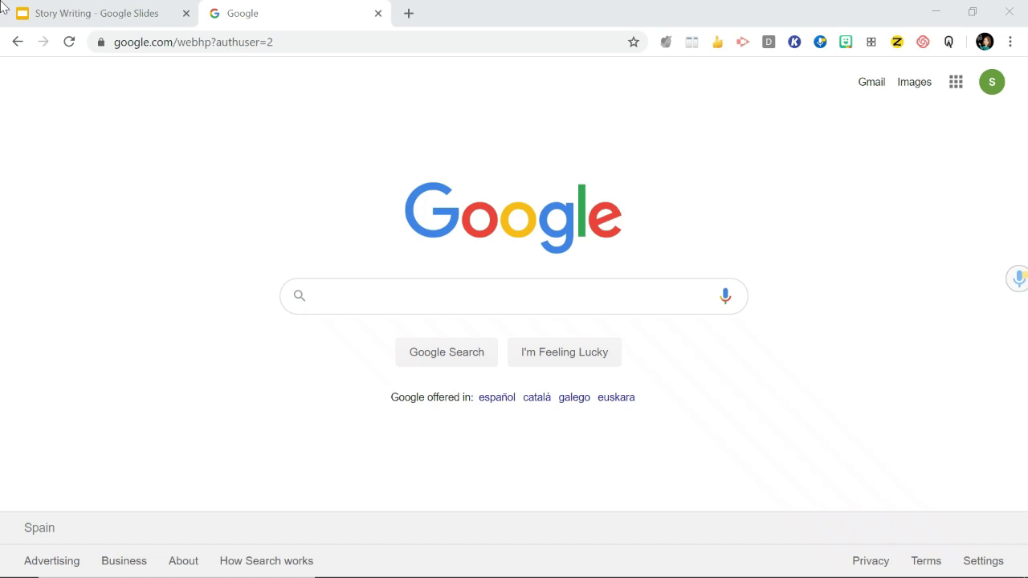
# Search the web for "peardeck extension", view Pear Deck's Chrome Web Store listing and close the extra browser tabs.
pyautogui.click(303, 38)
pyautogui.write('peardeck')
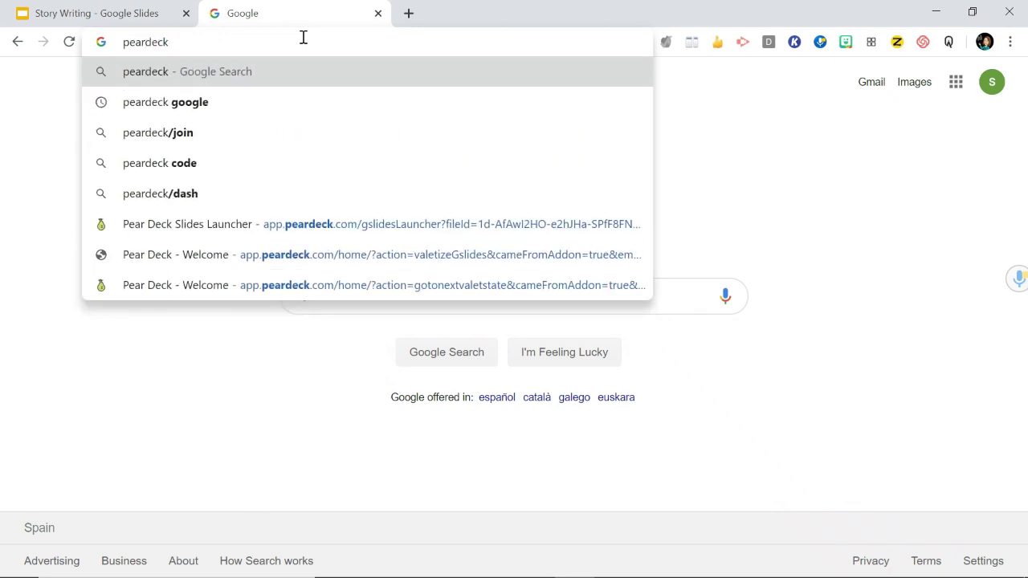
pyautogui.write(' extensii')
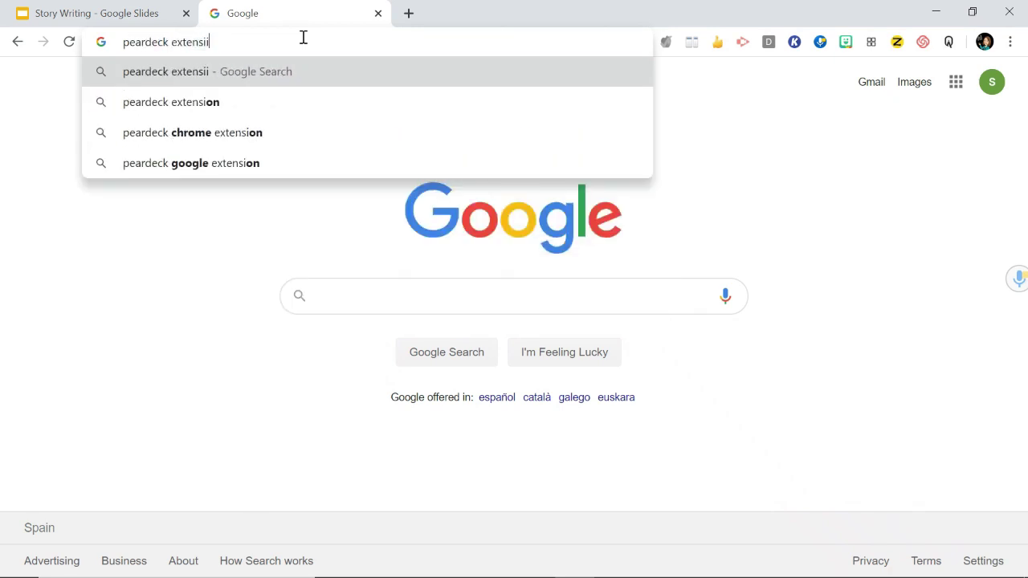
pyautogui.press('BackSpace')
pyautogui.write('on')
pyautogui.press('Return')
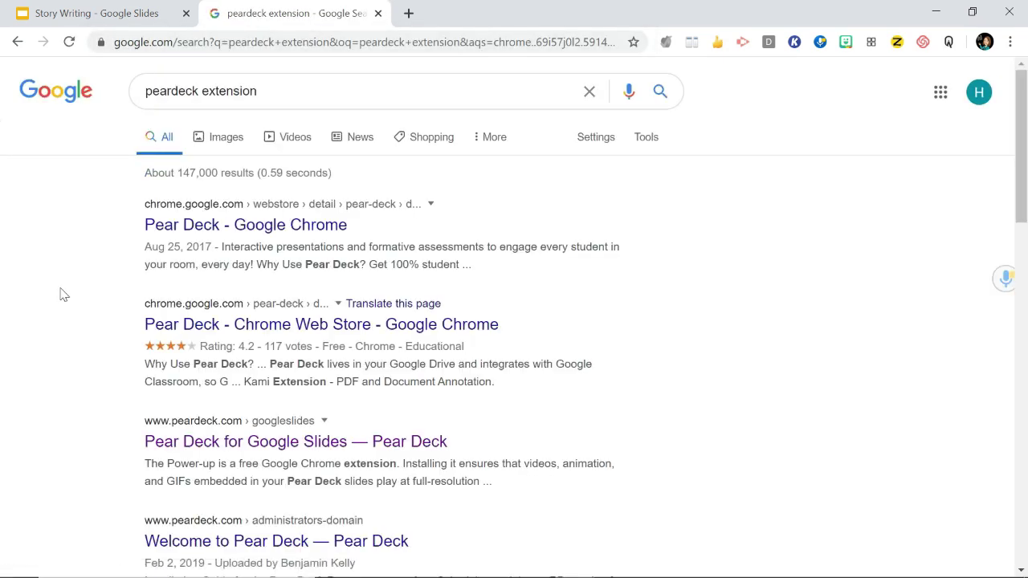
pyautogui.click(201, 329)
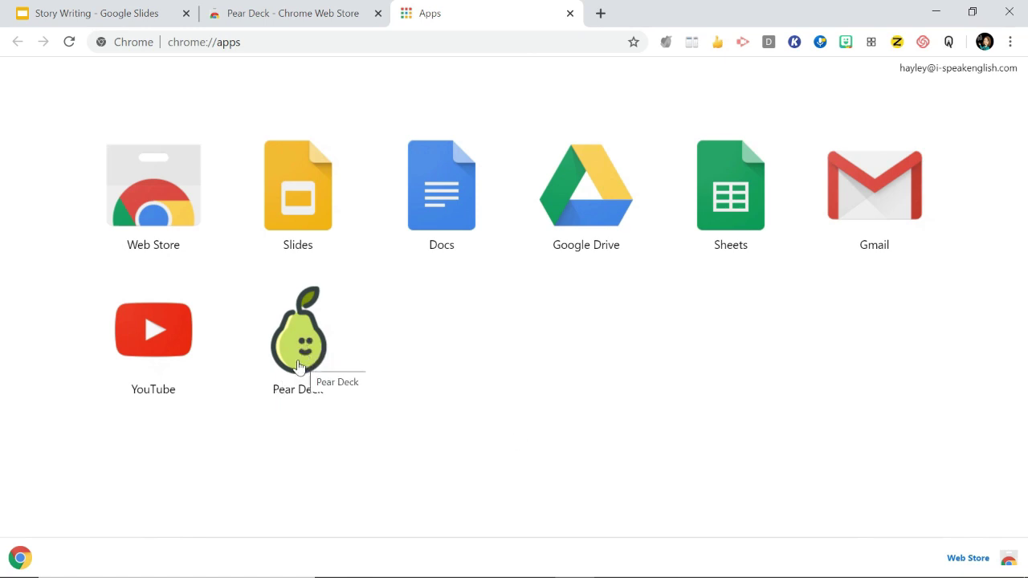
pyautogui.click(571, 15)
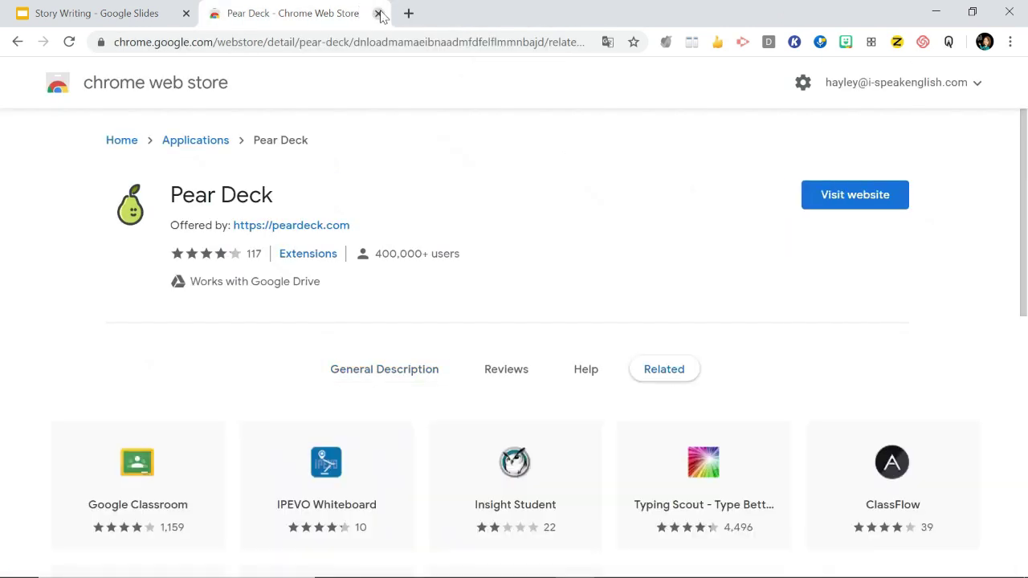
pyautogui.click(379, 13)
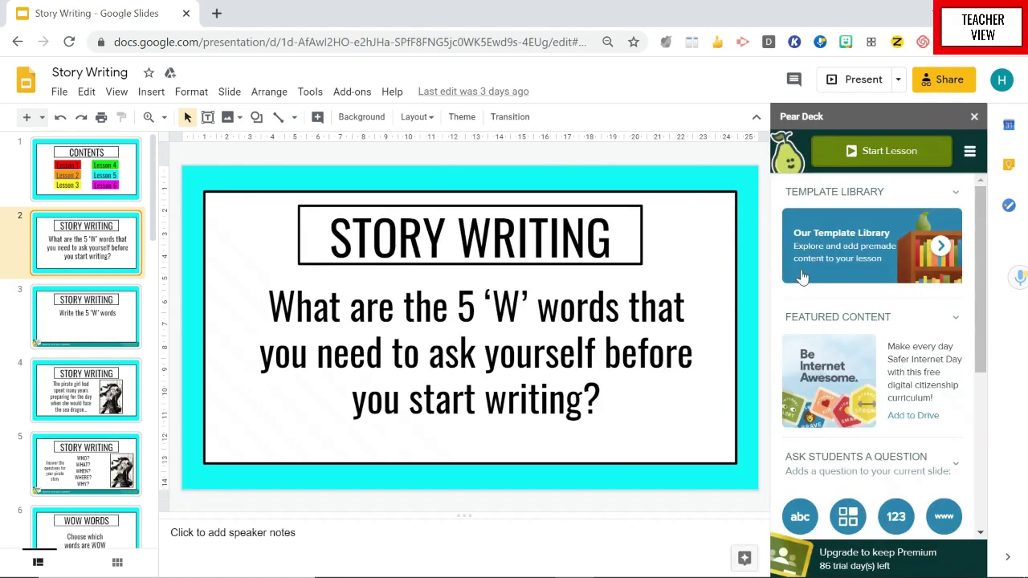
# Start the Story Writing presentation as a Pear Deck lesson and copy the link for students.
pyautogui.click(886, 151)
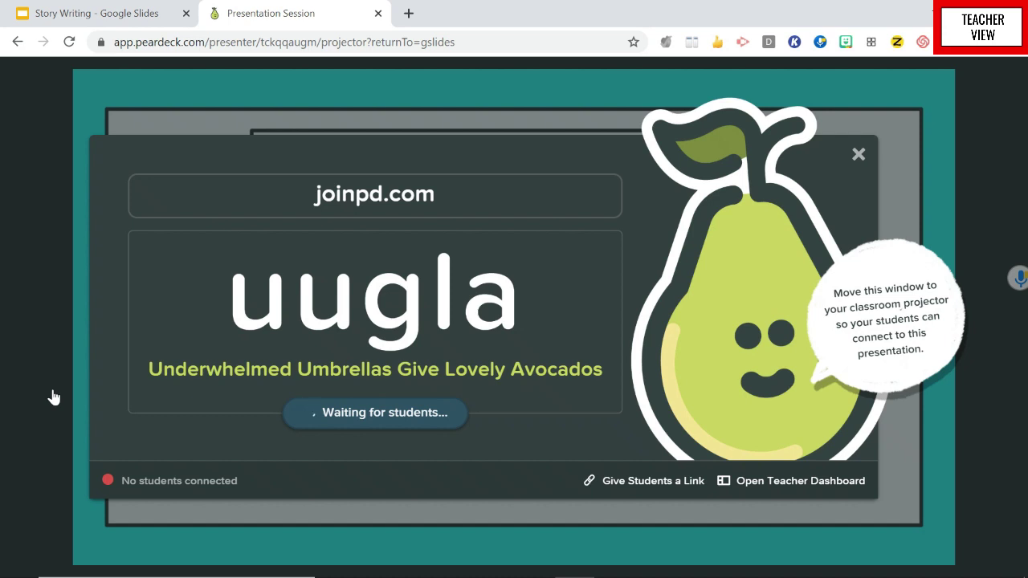
pyautogui.click(650, 481)
pyautogui.click(628, 481)
# Join the lesson in a new tab with the second student account using the copied link, skipping the feelings question.
pyautogui.click(409, 13)
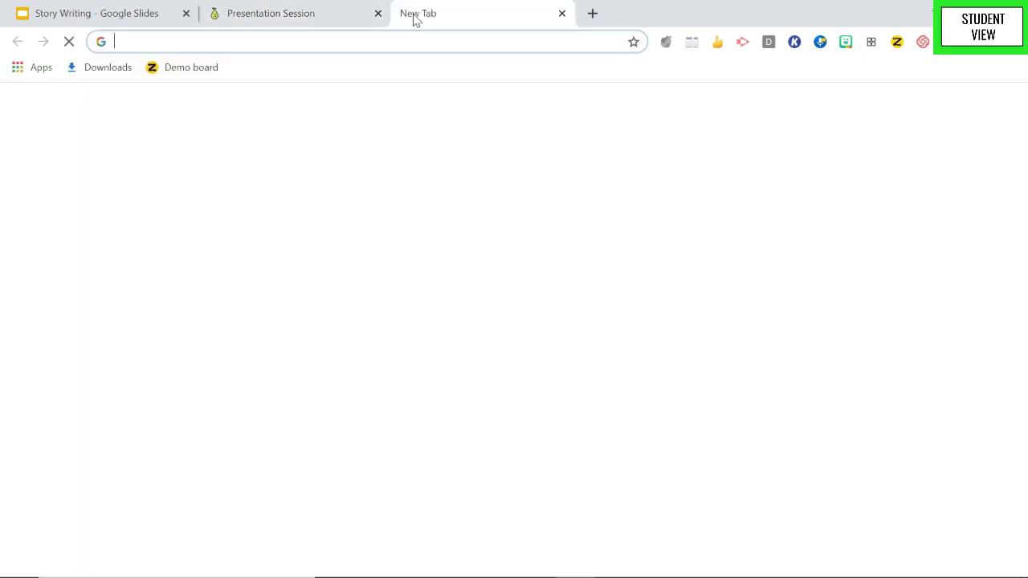
pyautogui.click(988, 107)
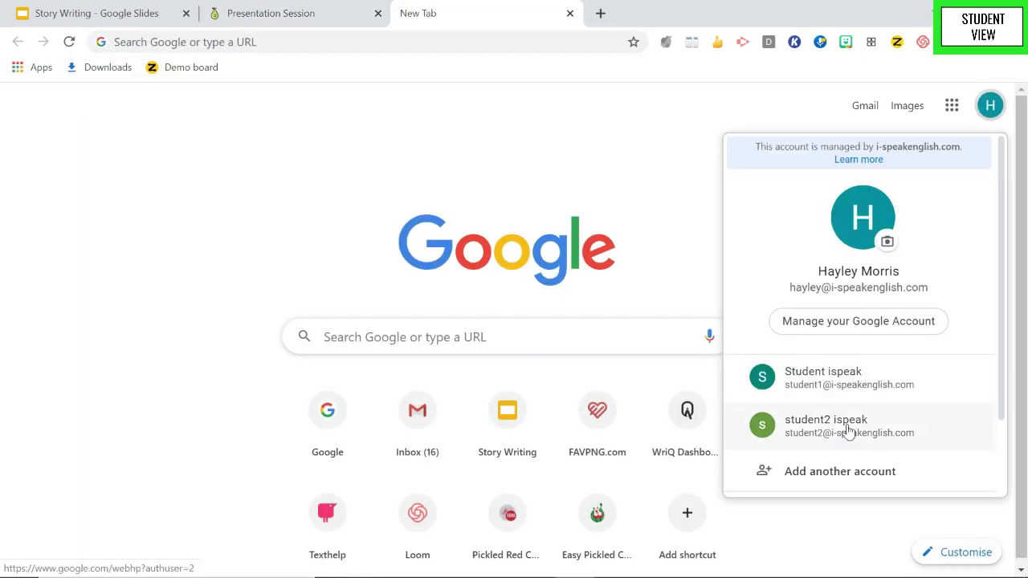
pyautogui.click(855, 431)
pyautogui.click(387, 45)
pyautogui.hotkey('ctrl', 'v')
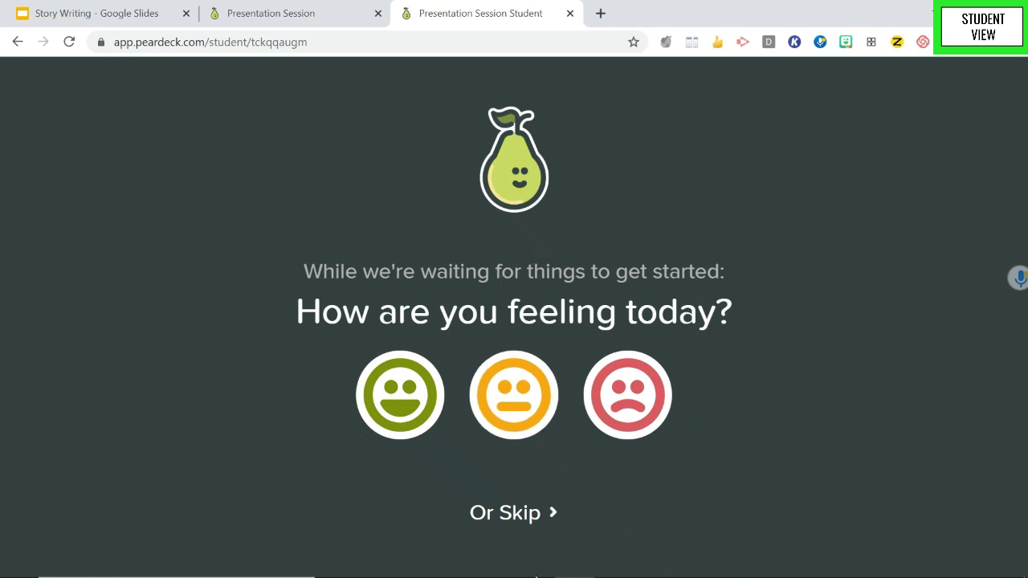
pyautogui.click(522, 523)
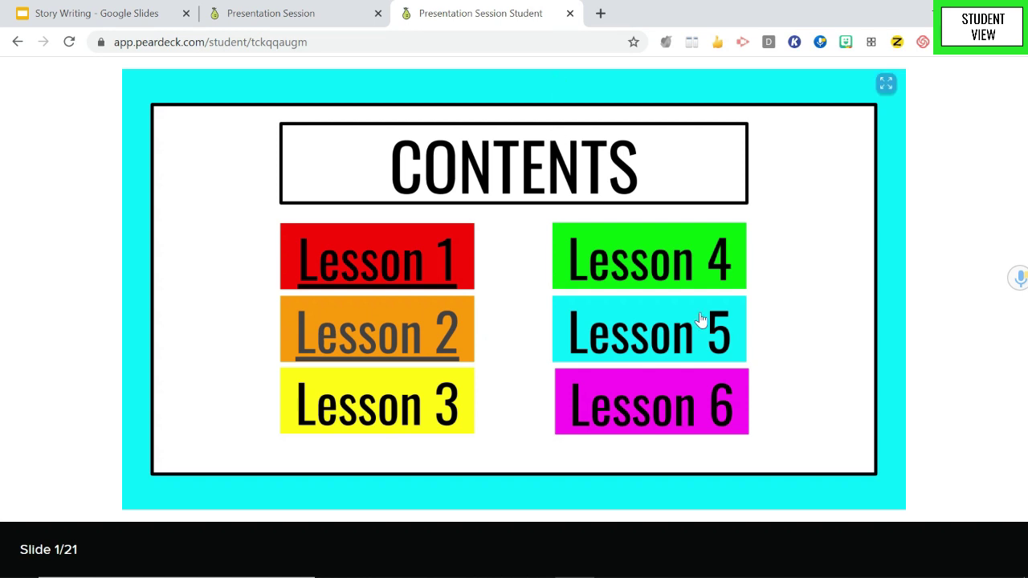
# Start the class from the teacher's presentation session and advance the lesson to slide 2.
pyautogui.click(281, 13)
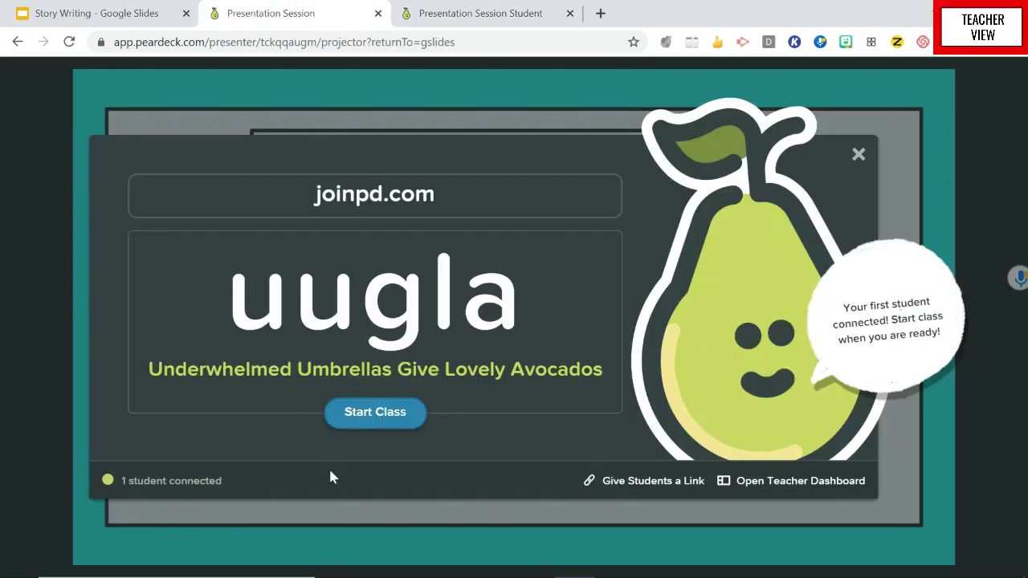
pyautogui.click(377, 417)
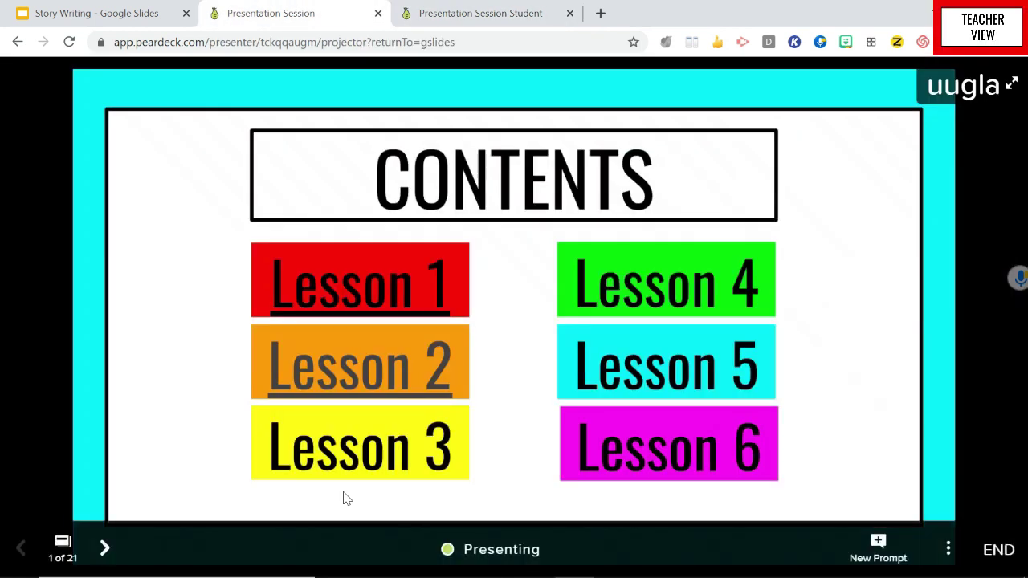
pyautogui.click(107, 552)
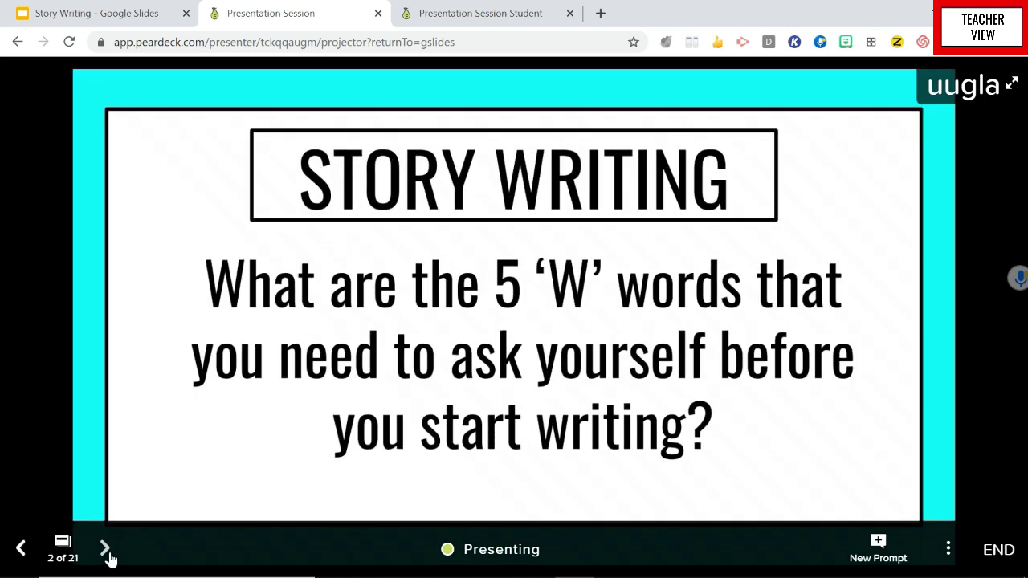
# Check slide 2 in the student session and put the teacher and student sessions in separate side-by-side windows.
pyautogui.click(493, 11)
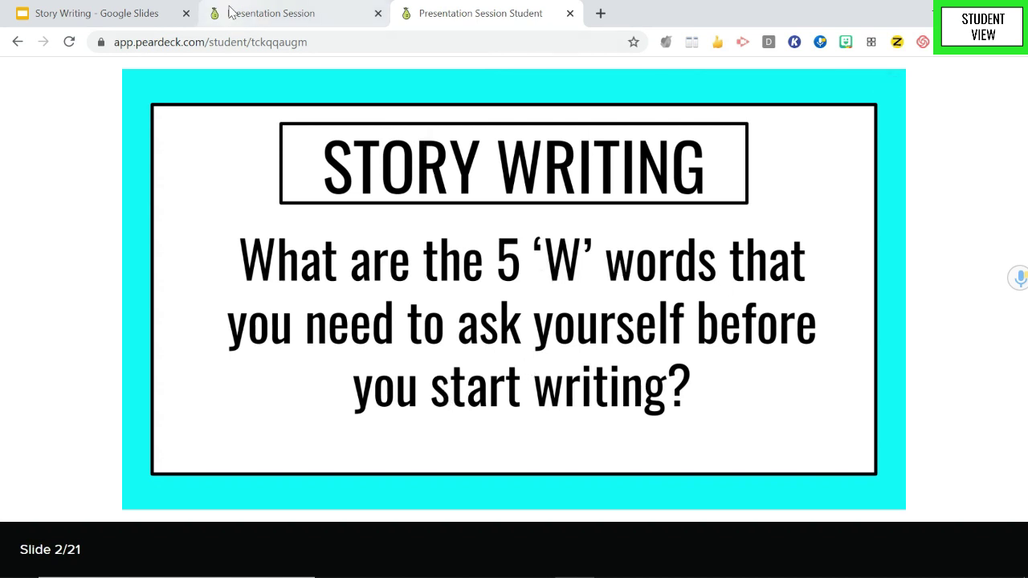
pyautogui.moveTo(251, 18); pyautogui.dragTo(144, 156)
pyautogui.click(971, 11)
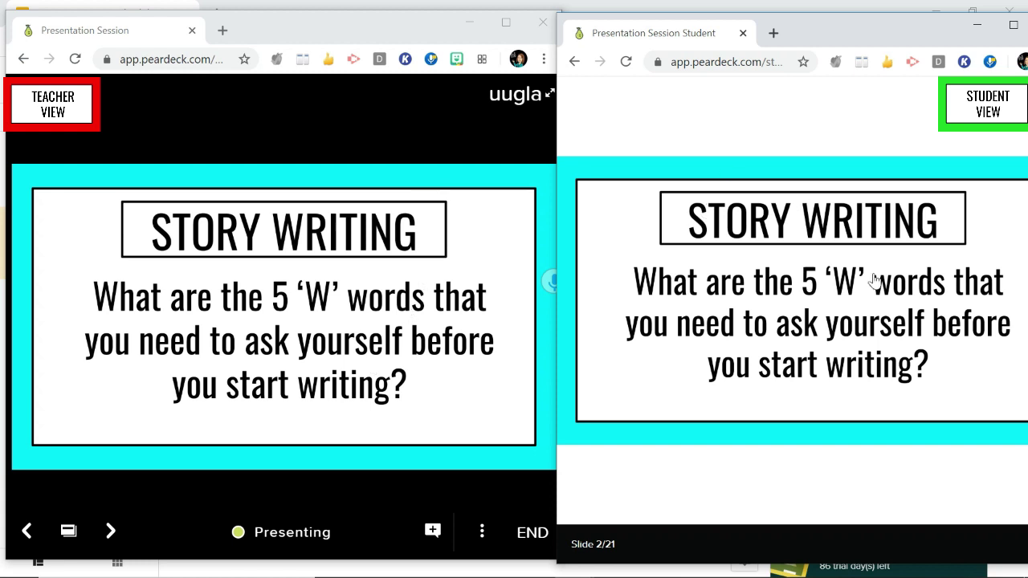
# Advance the teacher session to slide 3 and reposition the student window so that it fits fully on screen.
pyautogui.click(112, 533)
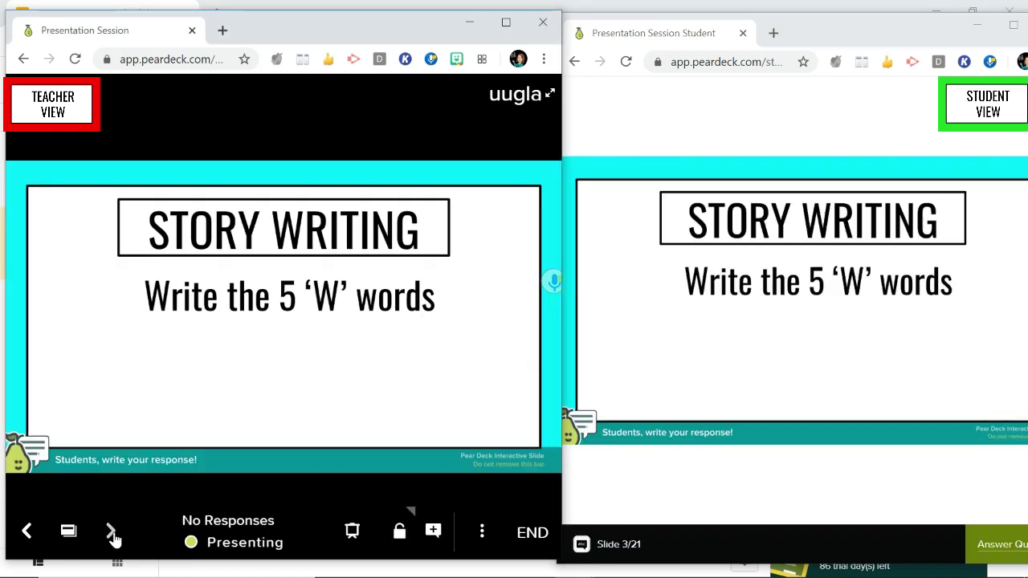
pyautogui.click(907, 40)
pyautogui.moveTo(908, 40); pyautogui.dragTo(855, 41)
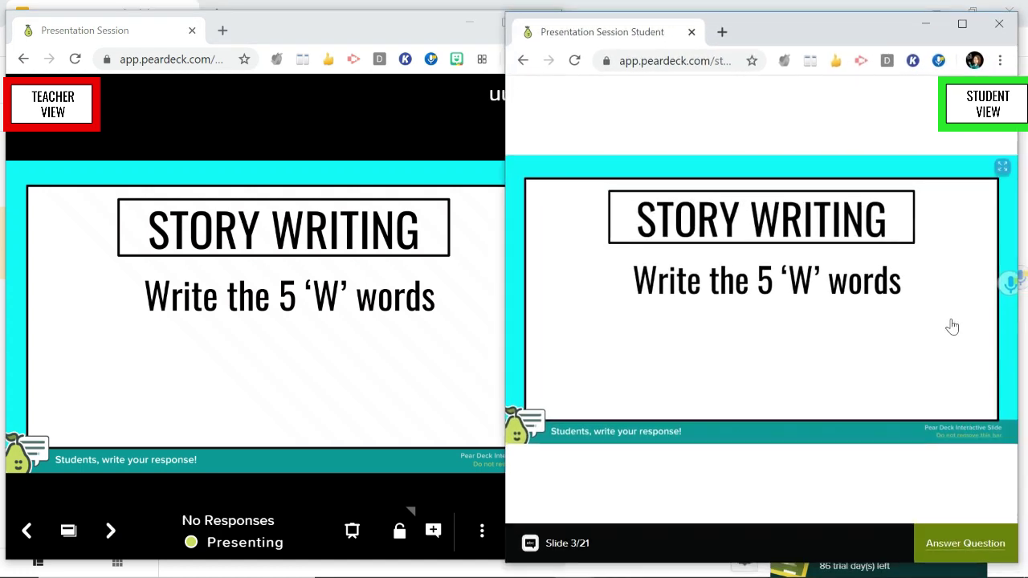
# Answer the slide 3 question in the student session with "who, where, what, why, when".
pyautogui.click(966, 546)
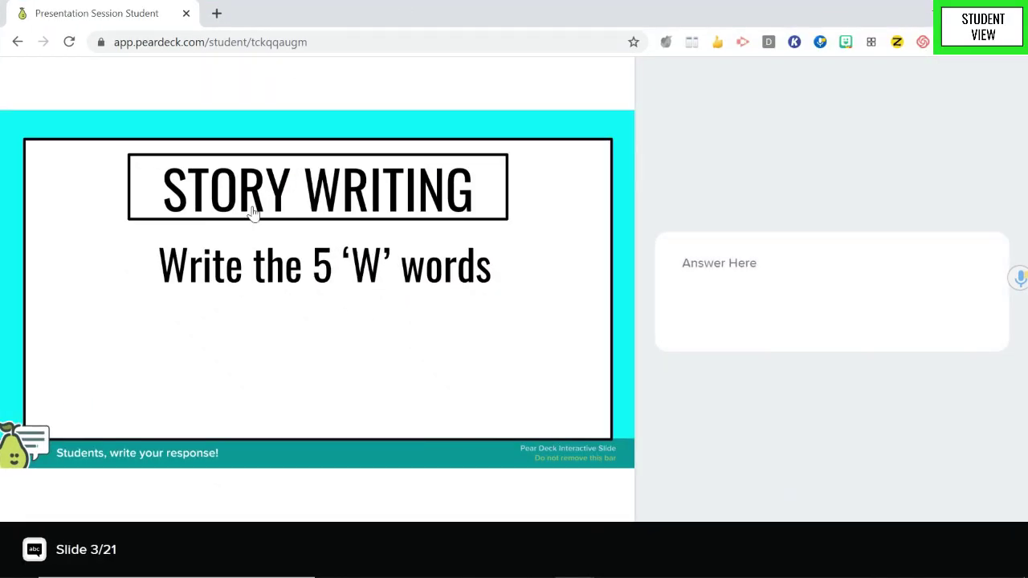
pyautogui.click(783, 274)
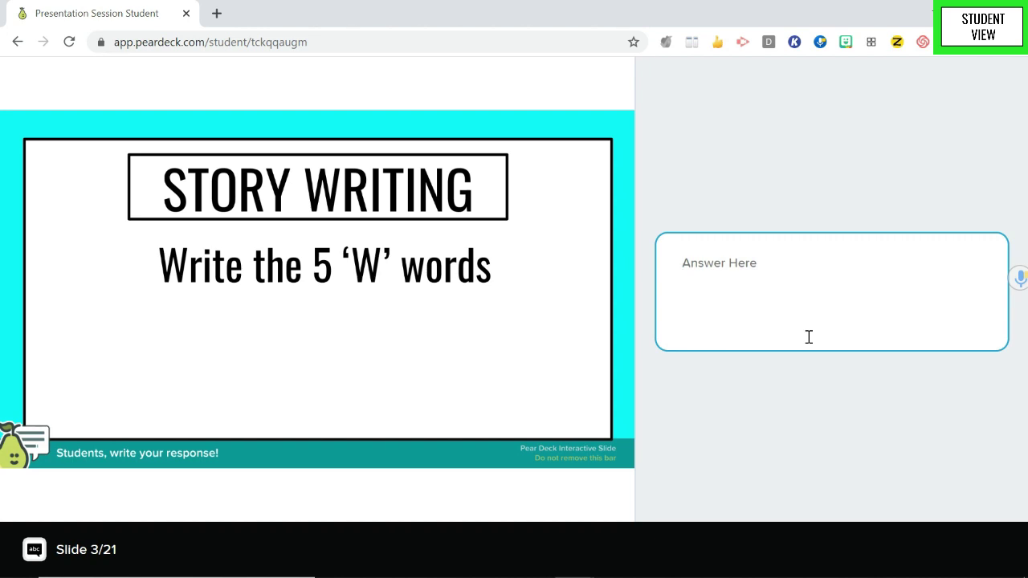
pyautogui.write('who, wh')
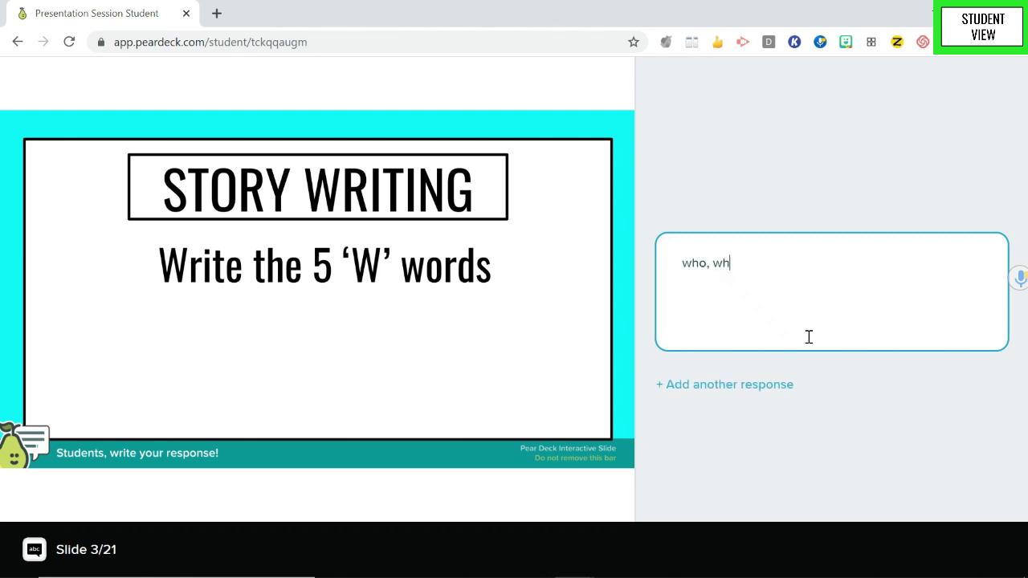
pyautogui.write('ere, what, why')
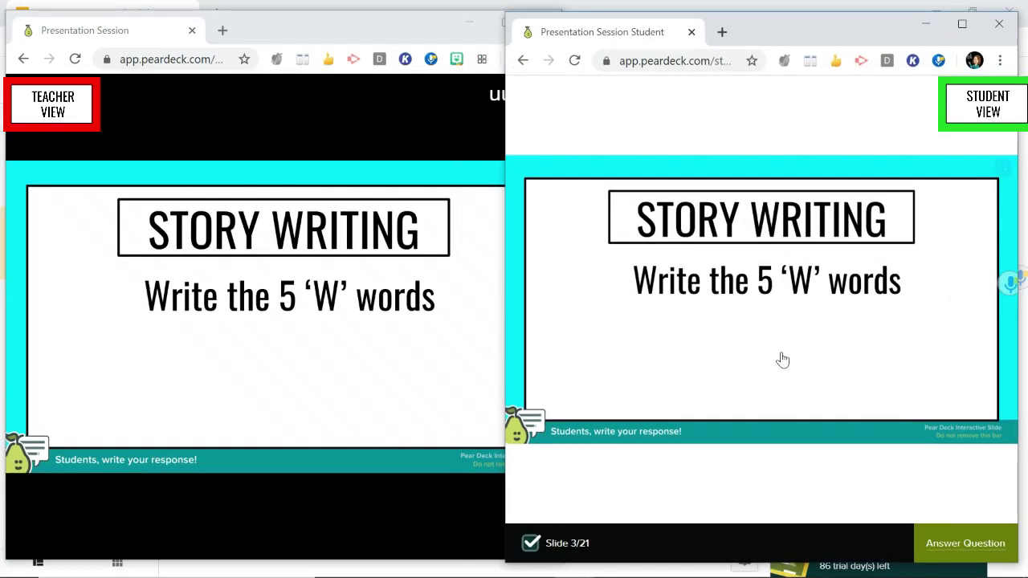
# Show the student responses for slide 3 in the teacher session and hide them again.
pyautogui.click(298, 41)
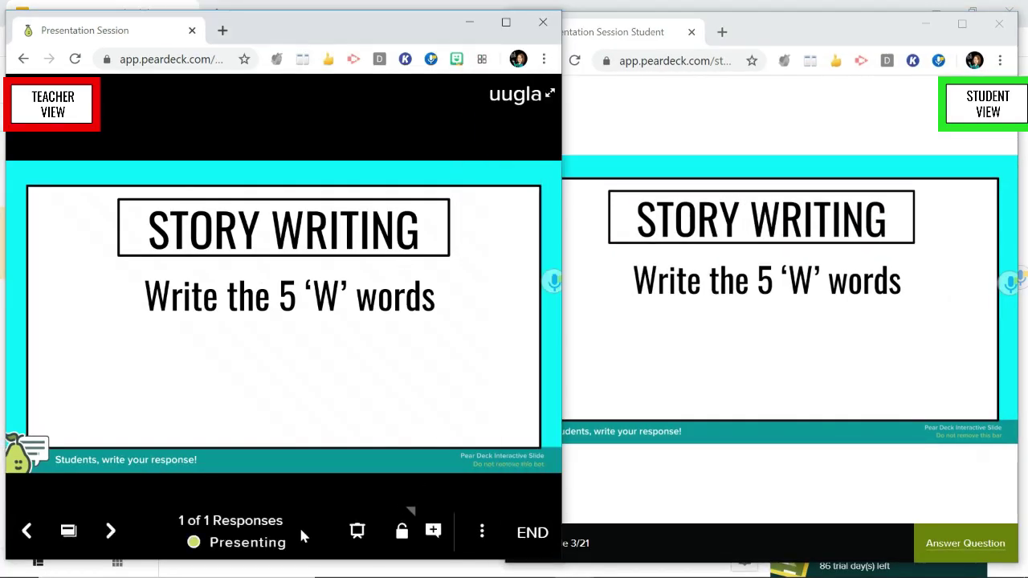
pyautogui.click(355, 538)
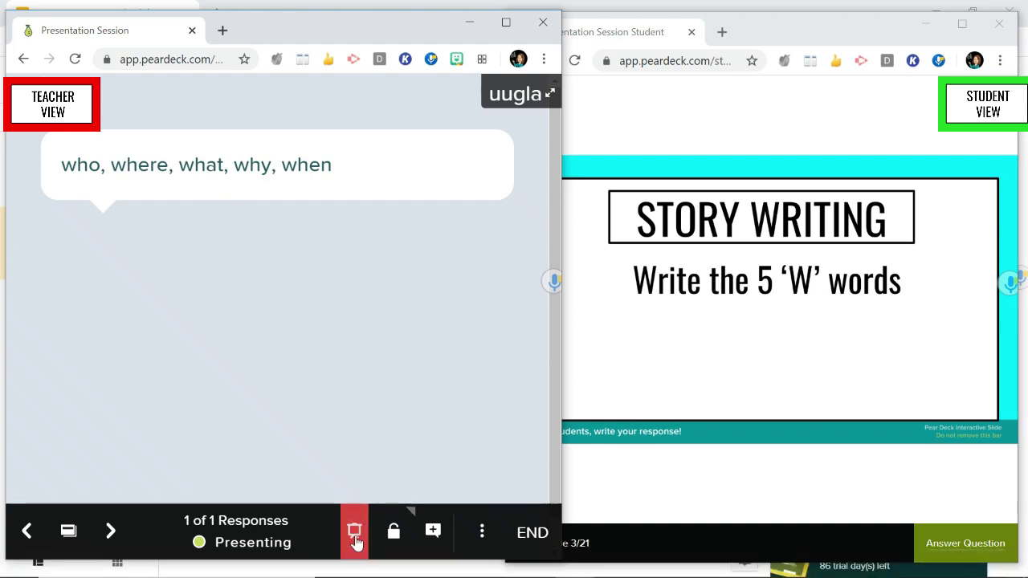
pyautogui.click(356, 538)
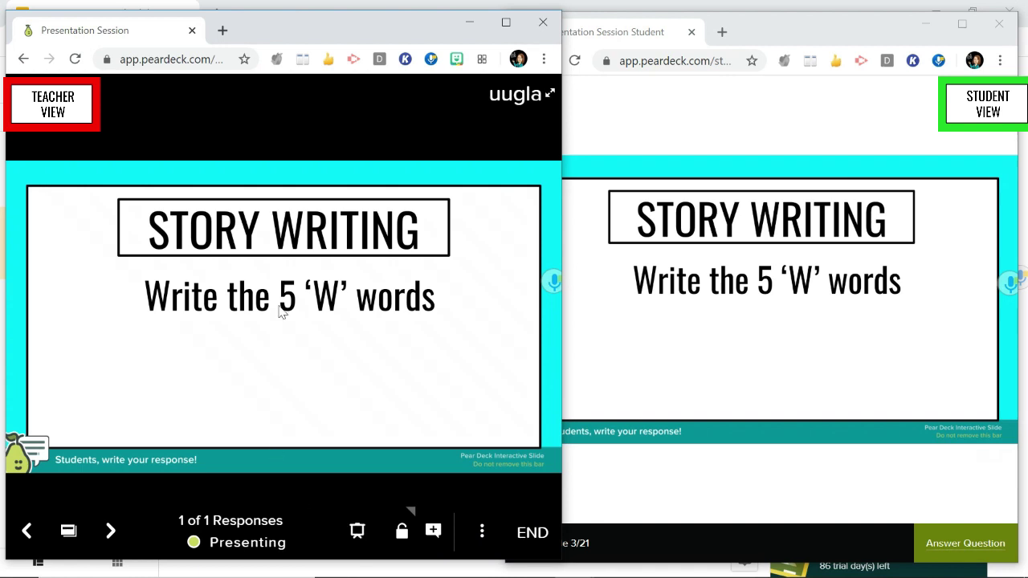
# Advance the lesson to slide 5 and switch the student session to the answer box and back to the question.
pyautogui.click(109, 549)
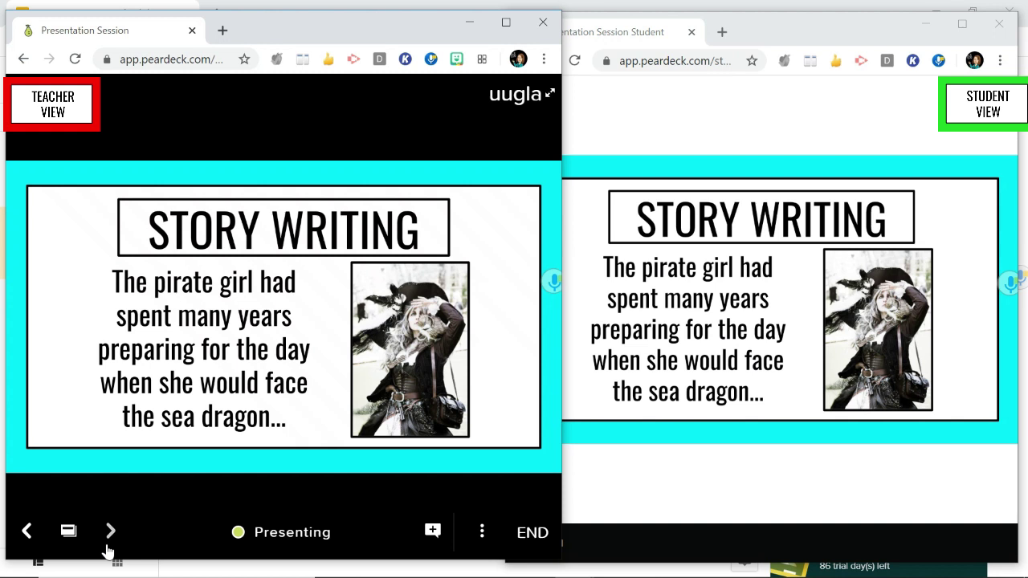
pyautogui.click(108, 549)
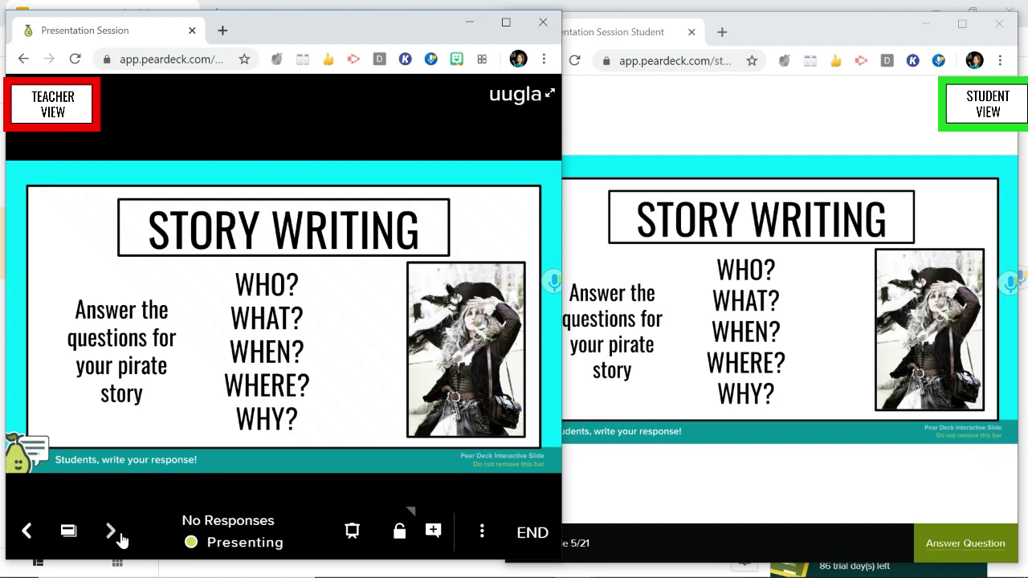
pyautogui.click(969, 552)
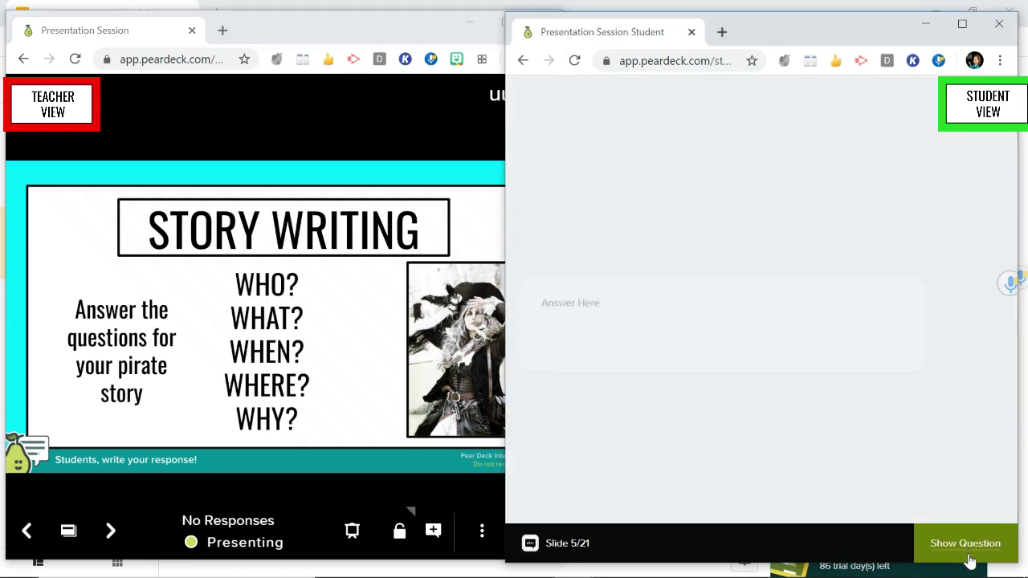
pyautogui.click(720, 296)
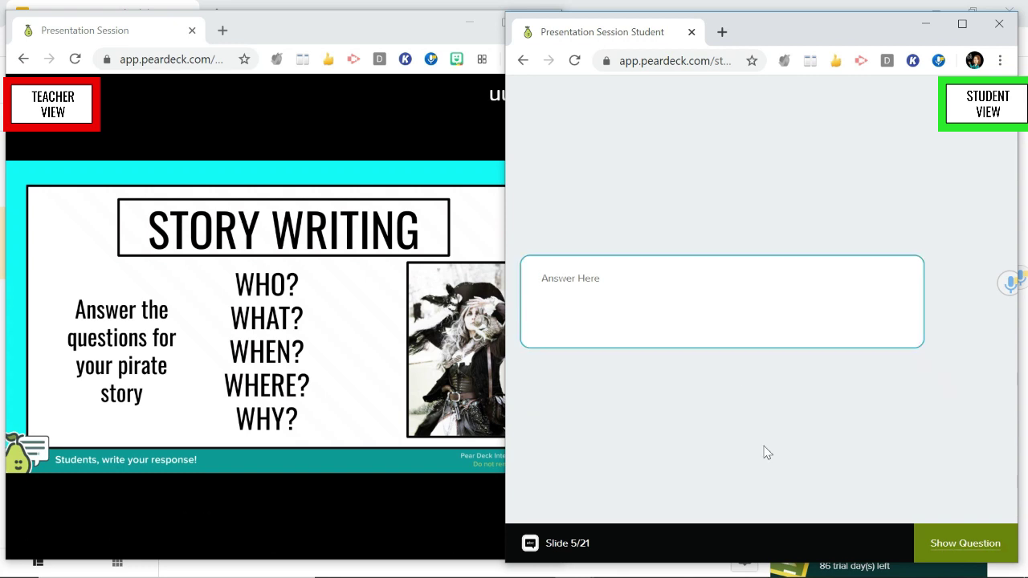
pyautogui.click(969, 548)
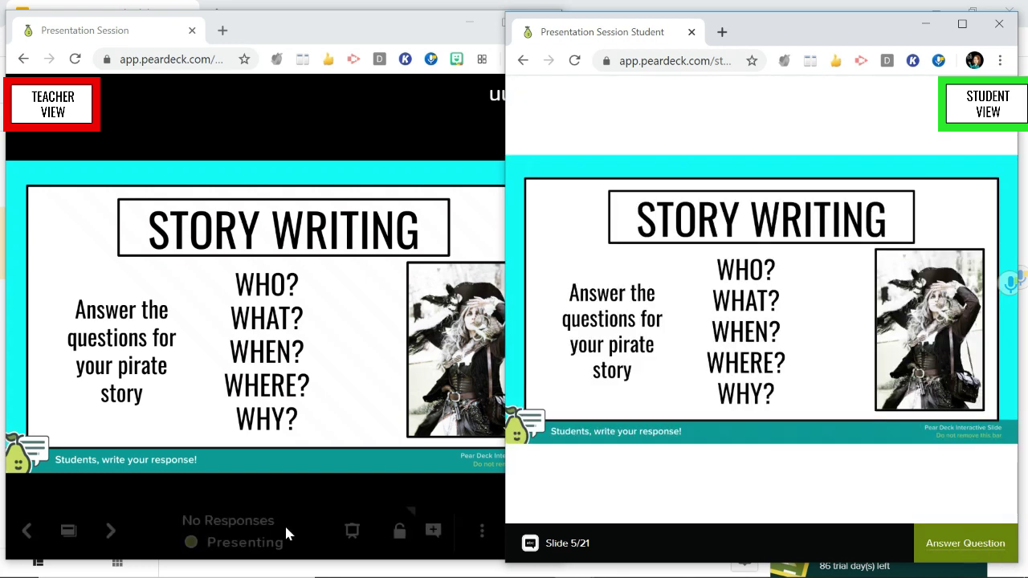
# Advance the lesson to the WOW WORDS slide and choose "muttered" as the student's answer.
pyautogui.click(121, 535)
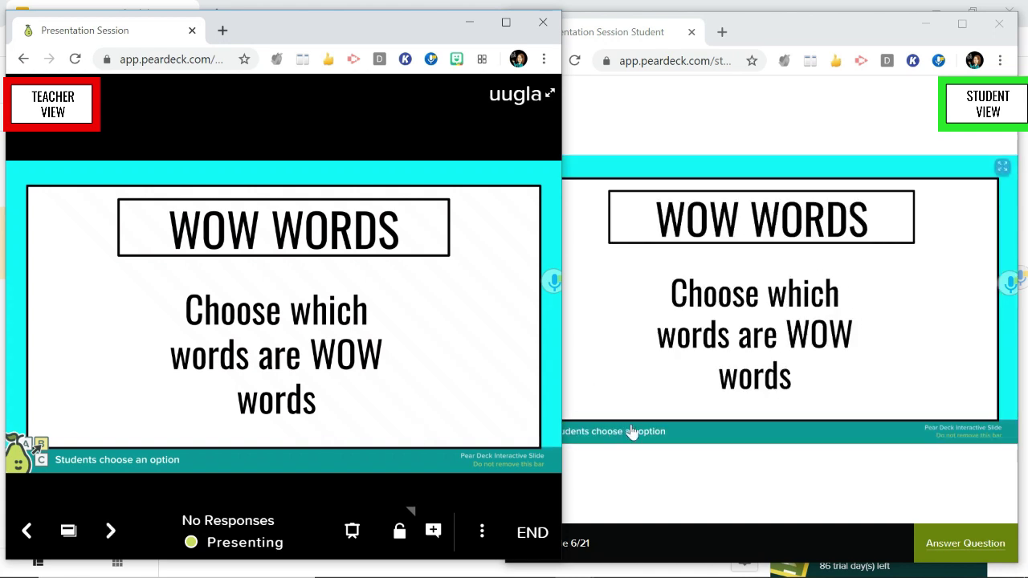
pyautogui.click(962, 26)
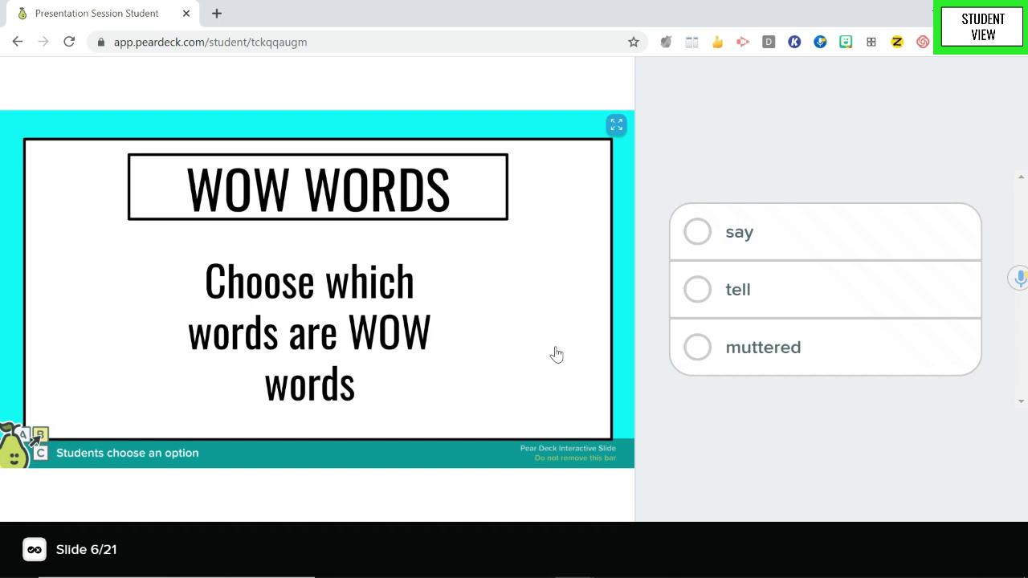
pyautogui.click(709, 355)
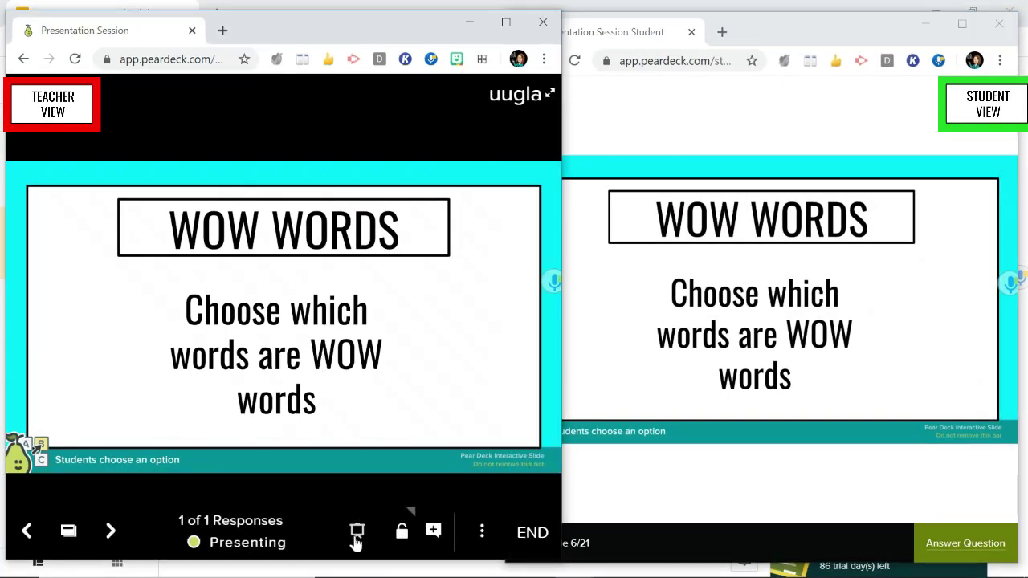
# Show the WOW WORDS multiple-choice responses in the teacher session and hide them again.
pyautogui.click(356, 536)
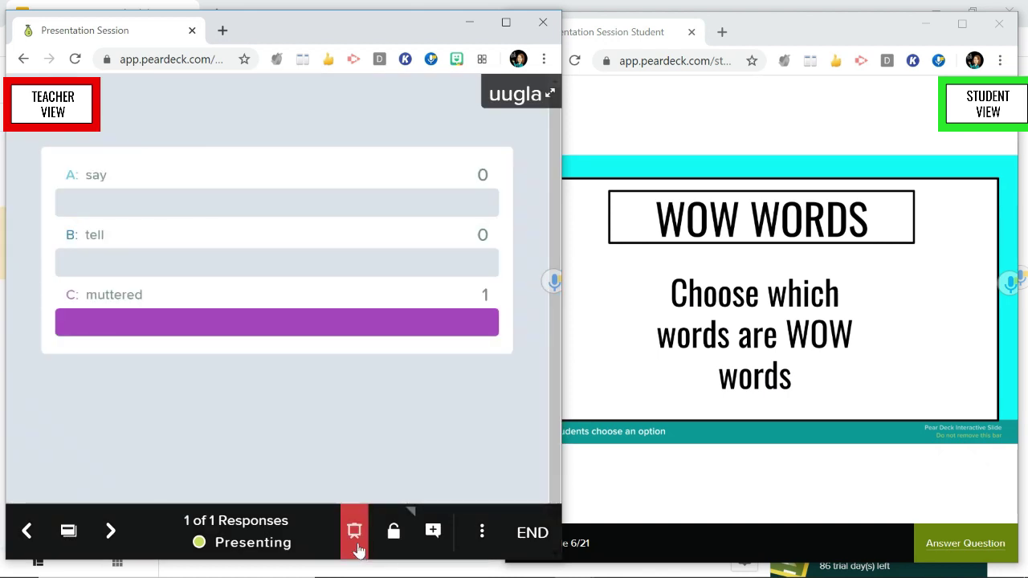
pyautogui.click(356, 542)
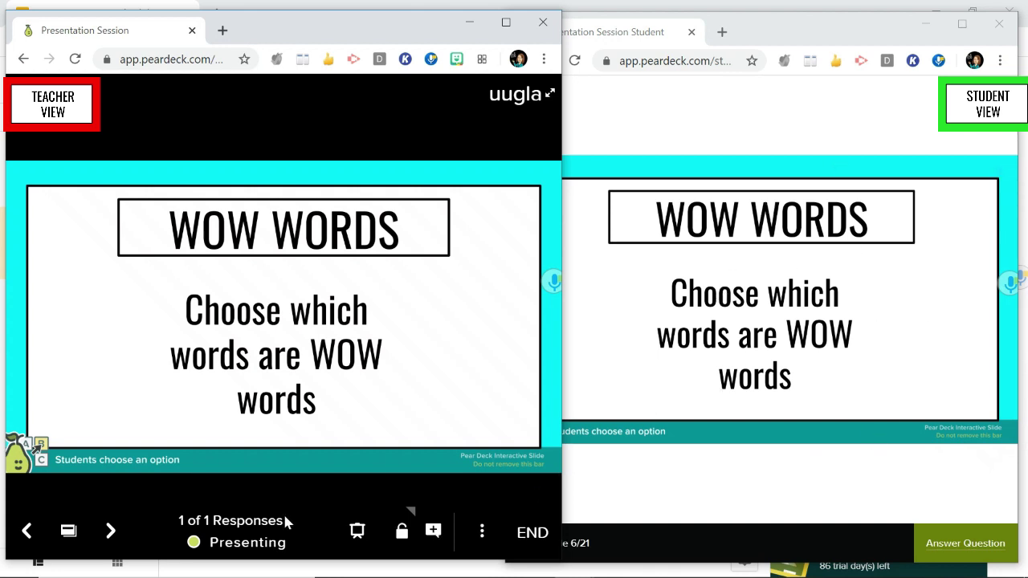
# Advance the lesson from the WOW WORDS slide to the "Draw your Mountain!" slide.
pyautogui.click(115, 545)
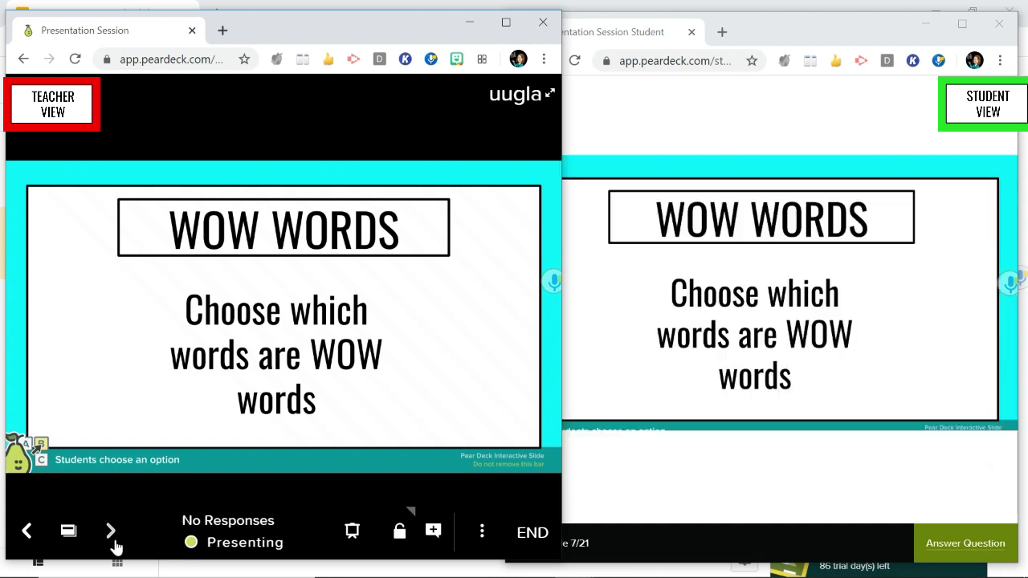
pyautogui.click(113, 543)
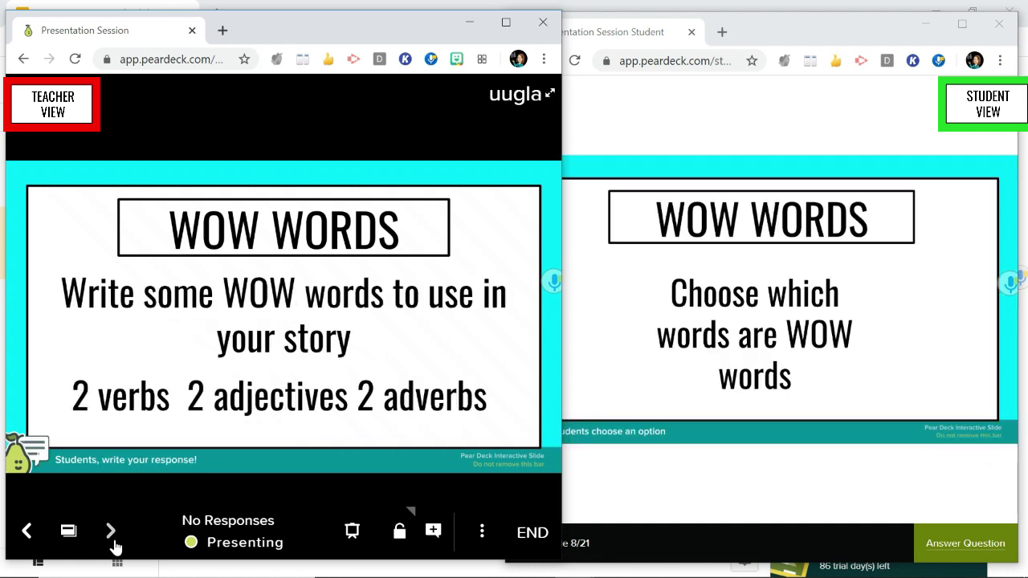
pyautogui.click(111, 532)
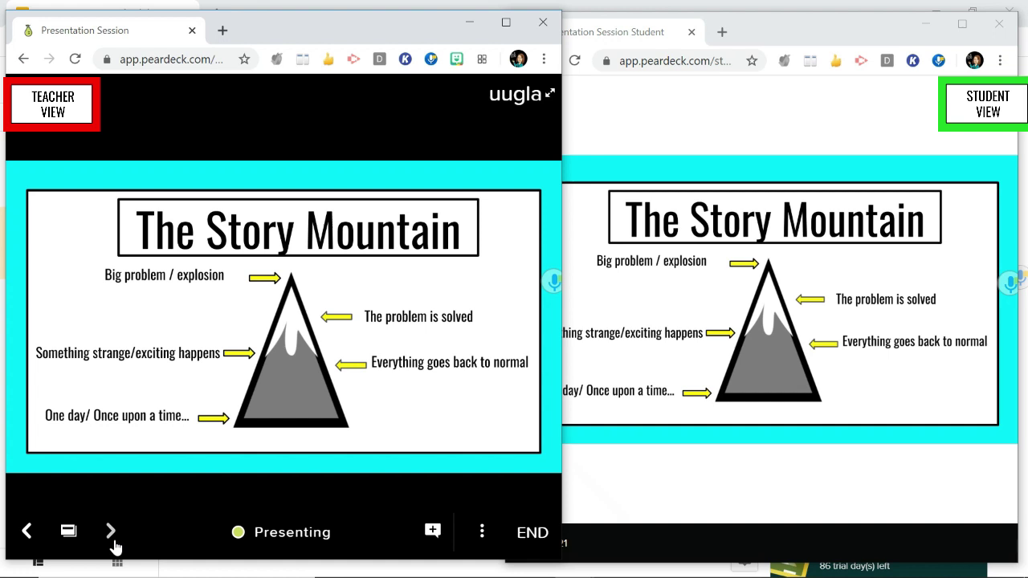
pyautogui.click(113, 543)
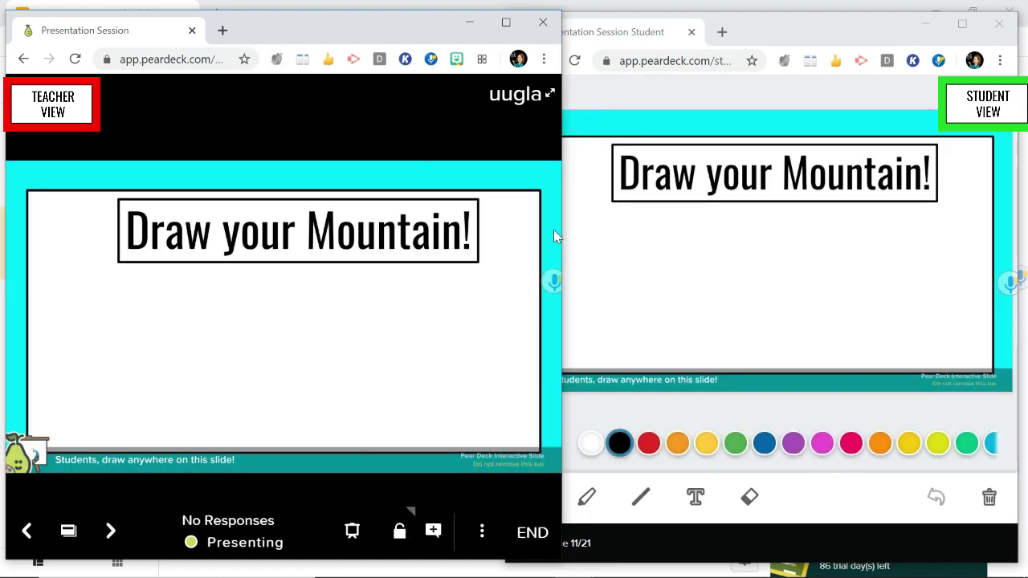
# Maximize the student session and draw a black freehand mountain with a crossbar below its peak.
pyautogui.click(960, 24)
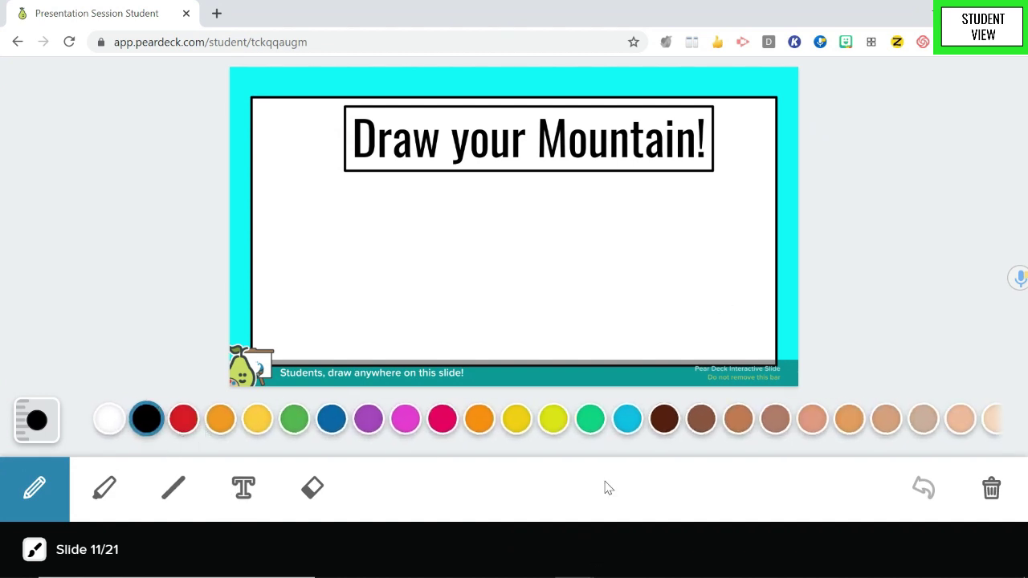
pyautogui.moveTo(448, 306)
pyautogui.mouseDown()
pyautogui.moveTo(554, 172)
pyautogui.moveTo(602, 345)
pyautogui.mouseUp()
pyautogui.moveTo(528, 230); pyautogui.dragTo(617, 240)
# Add the text labels "Once upon a time" and, below it, "Something strange happened" beside the mountain in the student session.
pyautogui.click(243, 490)
pyautogui.moveTo(296, 203); pyautogui.dragTo(415, 222)
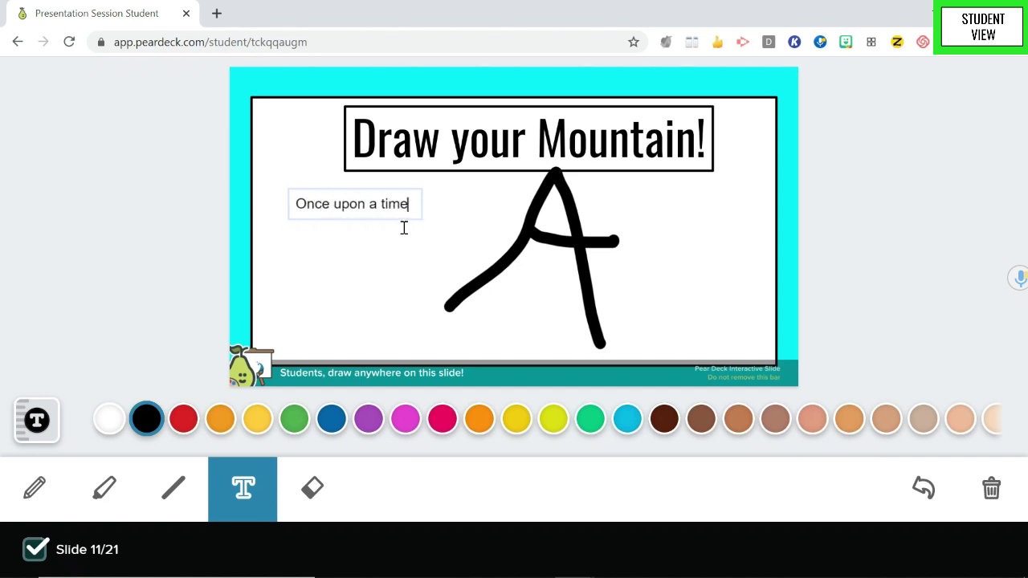
pyautogui.click(238, 490)
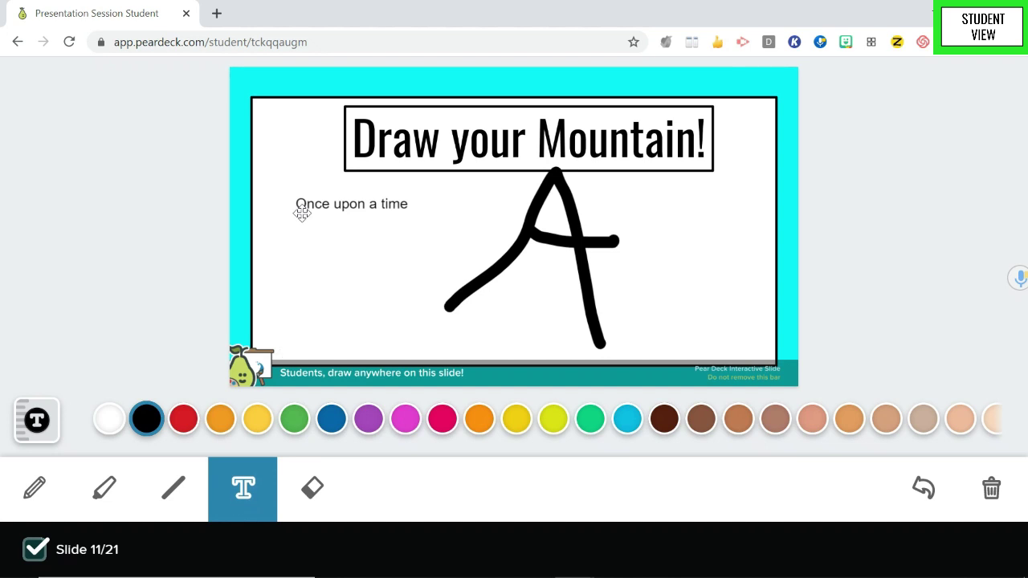
pyautogui.click(324, 245)
pyautogui.write('Something strange happened')
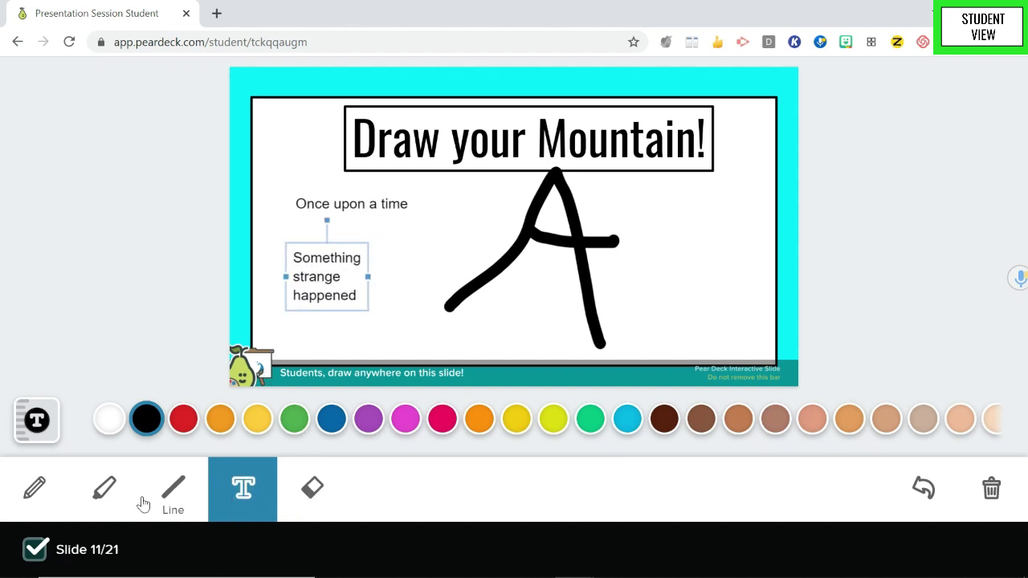
# Draw straight black lines connecting the "Something strange happened" and "Once upon a time" labels to the mountain.
pyautogui.click(167, 504)
pyautogui.moveTo(387, 264); pyautogui.dragTo(504, 267)
pyautogui.moveTo(413, 208); pyautogui.dragTo(554, 208)
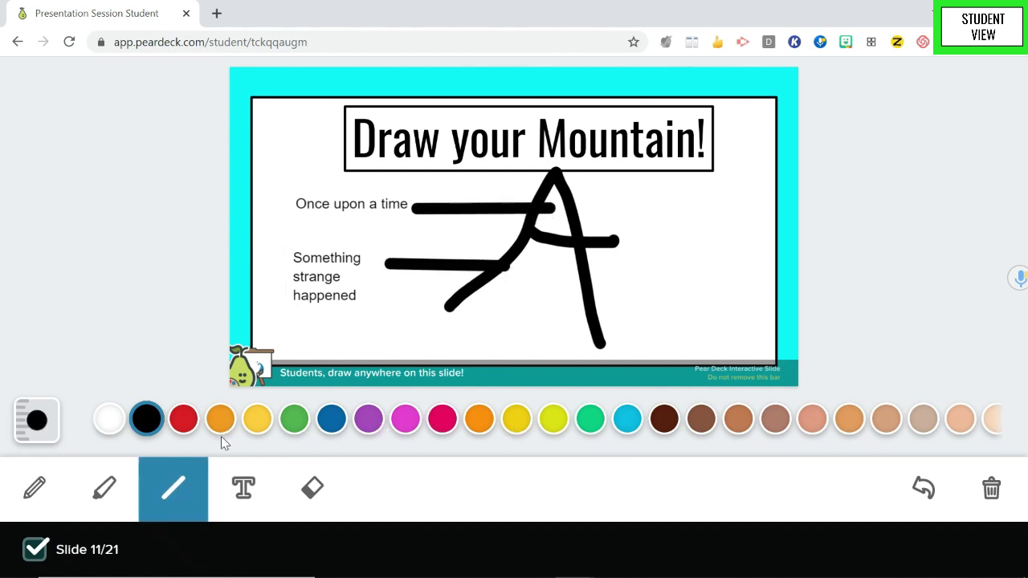
# Draw a short green line in the empty area beyond the mountain and set the line thickness to the thinnest size.
pyautogui.click(294, 419)
pyautogui.moveTo(692, 252)
pyautogui.mouseDown()
pyautogui.moveTo(725, 307)
pyautogui.moveTo(666, 207)
pyautogui.moveTo(692, 241)
pyautogui.mouseUp()
pyautogui.click(40, 419)
pyautogui.moveTo(44, 345); pyautogui.dragTo(53, 371)
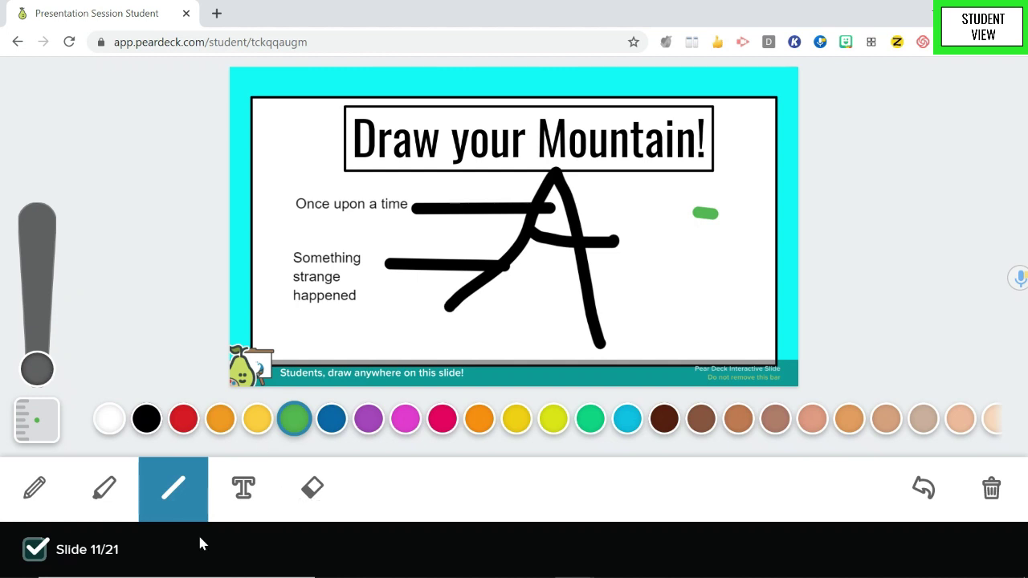
# Highlight the "Something strange happened" label in yellow with the highlighter.
pyautogui.click(104, 487)
pyautogui.click(287, 248)
pyautogui.moveTo(264, 239)
pyautogui.mouseDown()
pyautogui.moveTo(362, 253)
pyautogui.moveTo(341, 277)
pyautogui.mouseUp()
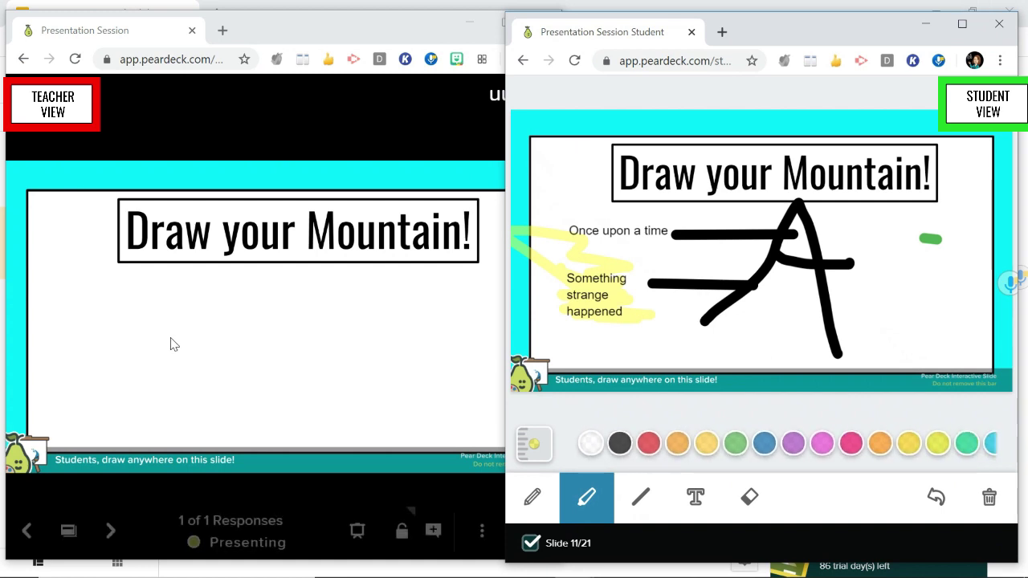
# Show the student's mountain drawing in the teacher session, hide it again and advance the lesson to the "Time to write!" slide.
pyautogui.click(172, 431)
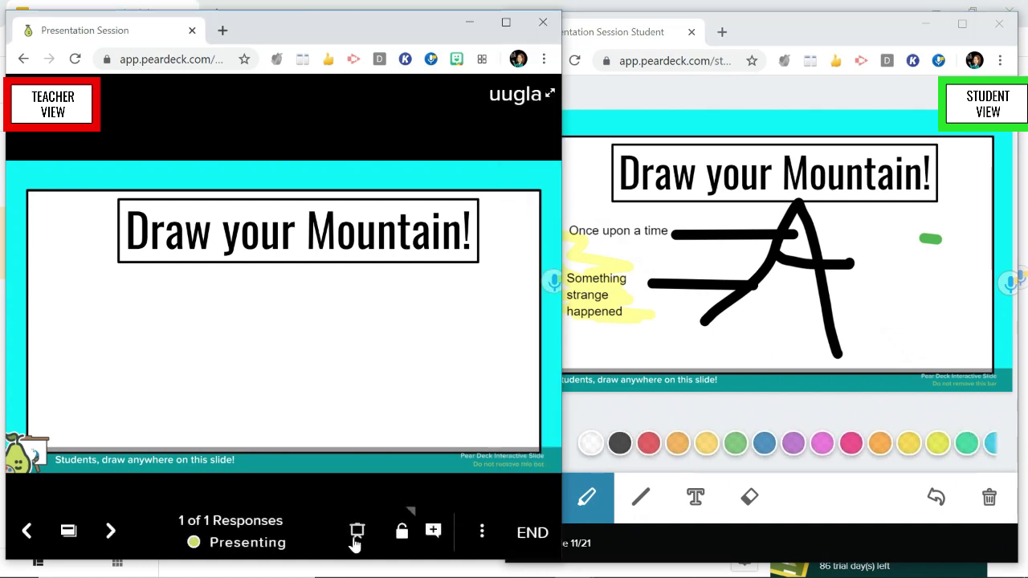
pyautogui.click(356, 536)
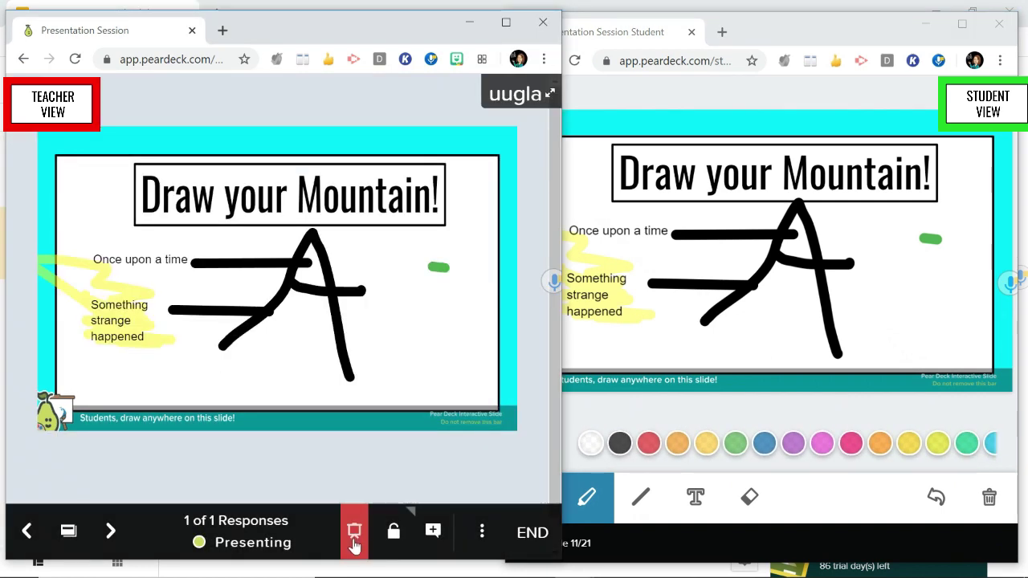
pyautogui.click(354, 545)
pyautogui.click(111, 531)
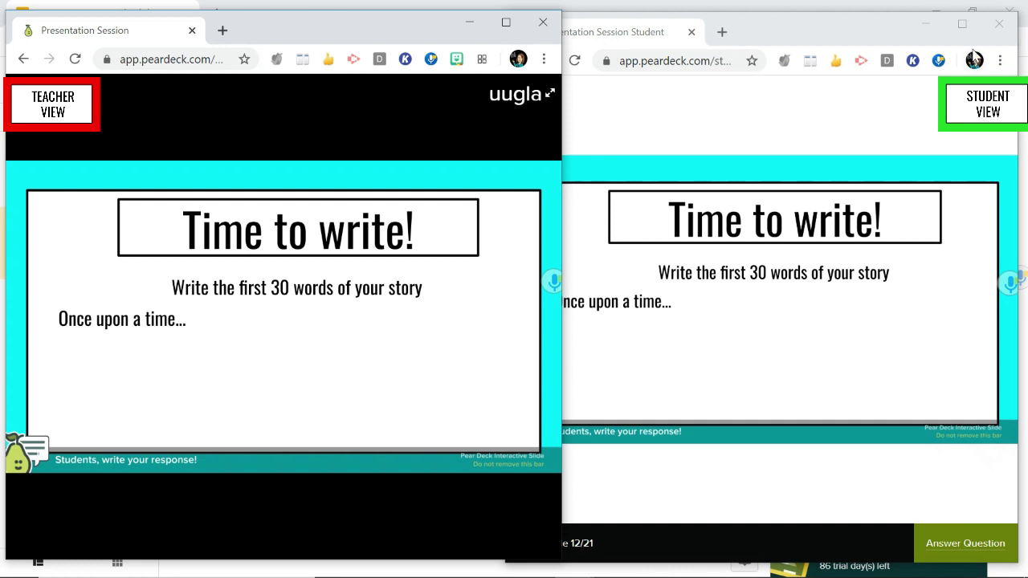
# Close the student and teacher session windows and switch Google in a new tab to the second student account.
pyautogui.click(999, 23)
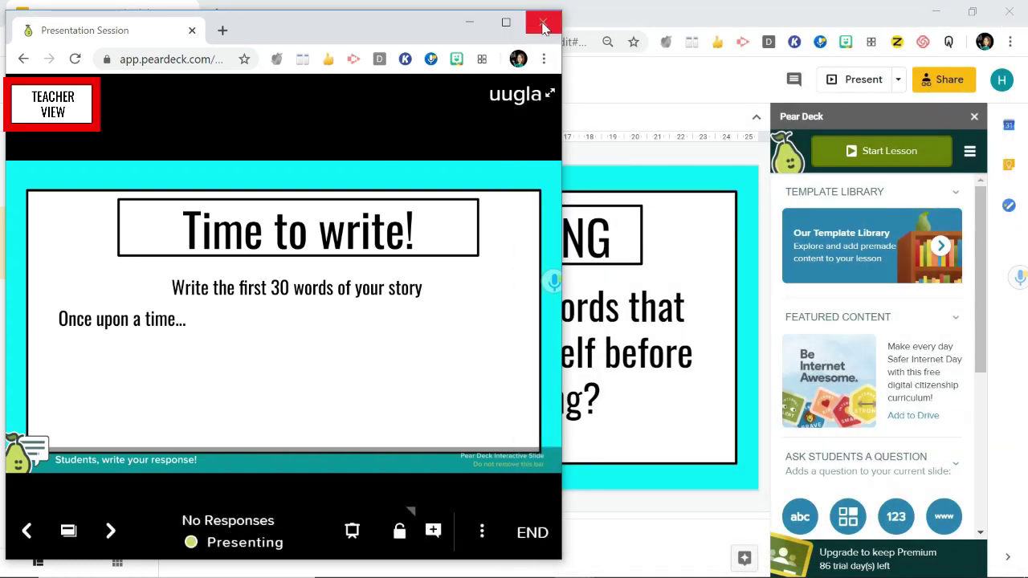
pyautogui.click(543, 22)
pyautogui.click(362, 147)
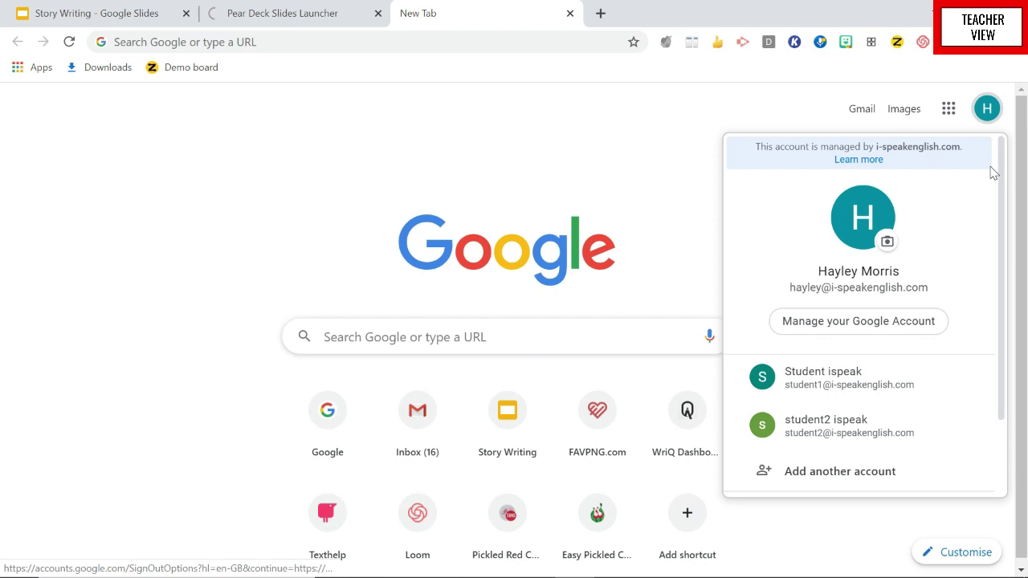
pyautogui.click(872, 411)
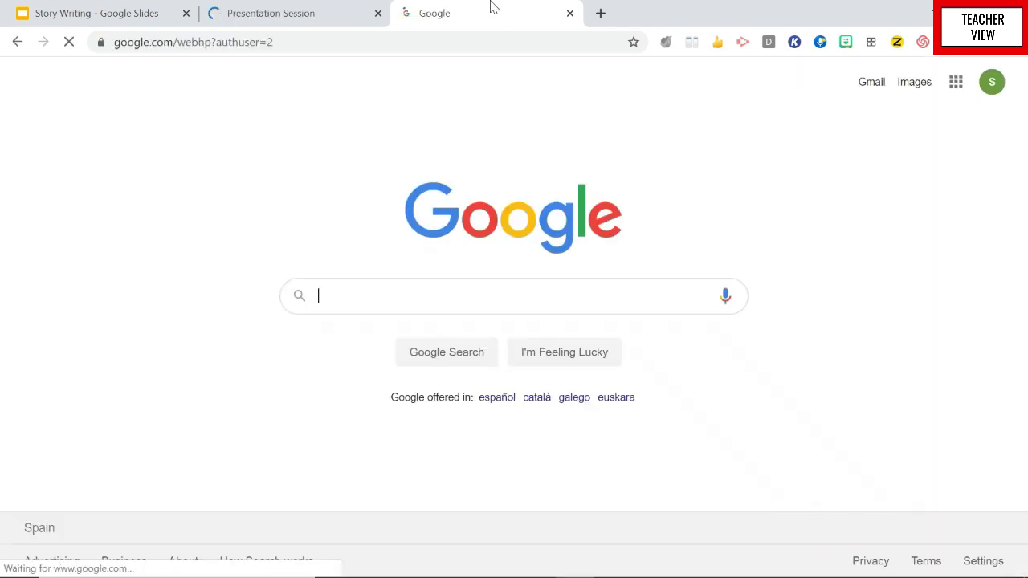
# Copy the address joinpd.com from the new presentation session and open it in the student's tab.
pyautogui.click(287, 6)
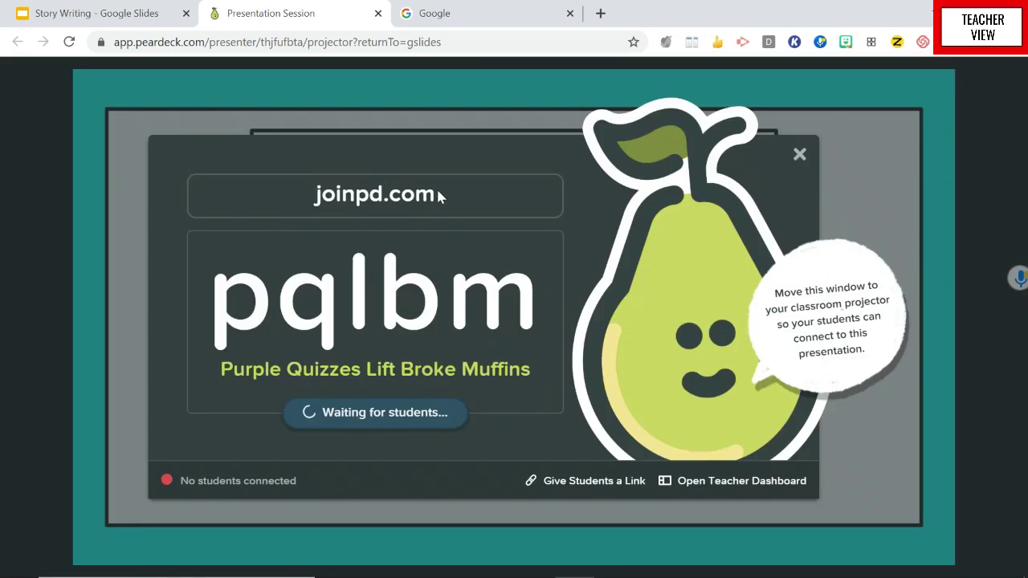
pyautogui.moveTo(452, 202); pyautogui.dragTo(315, 211)
pyautogui.hotkey('ctrl', 'c')
pyautogui.click(431, 13)
pyautogui.click(431, 36)
pyautogui.hotkey('ctrl', 'v')
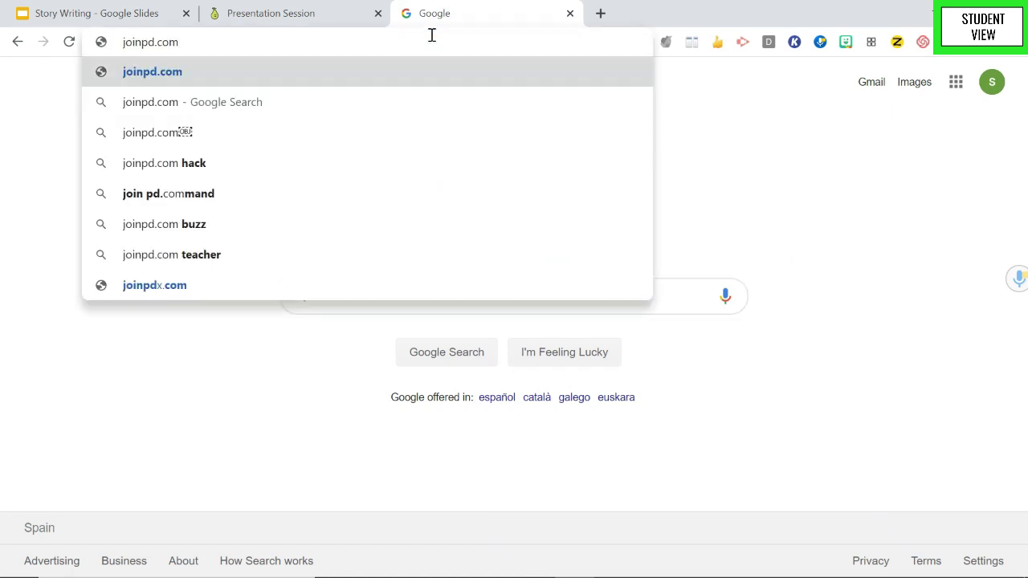
pyautogui.press('Return')
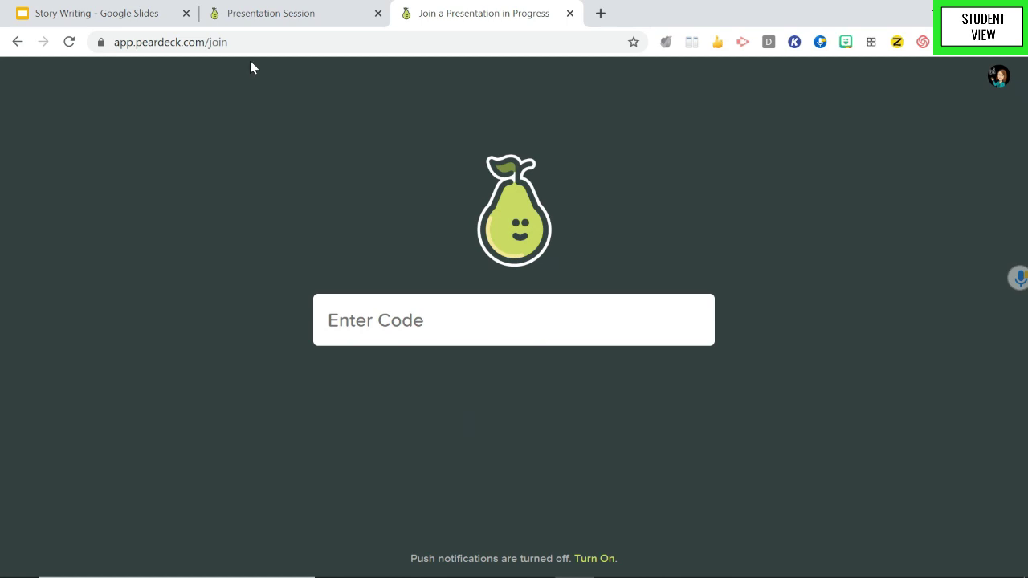
# Join the session in the student's tab with the join code copied from the teacher session, and return to the Story Writing slides.
pyautogui.click(289, 14)
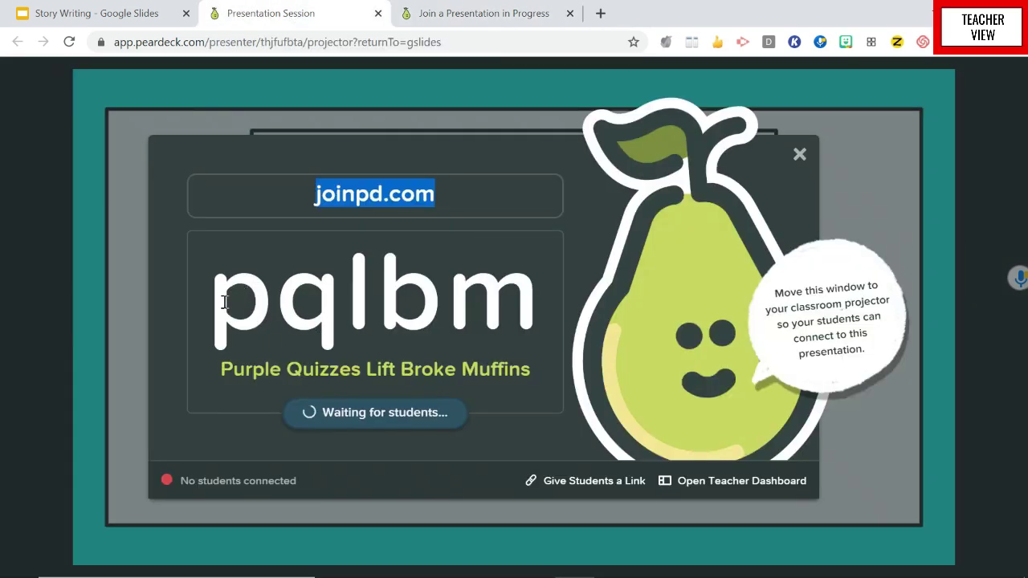
pyautogui.moveTo(225, 301); pyautogui.dragTo(516, 296)
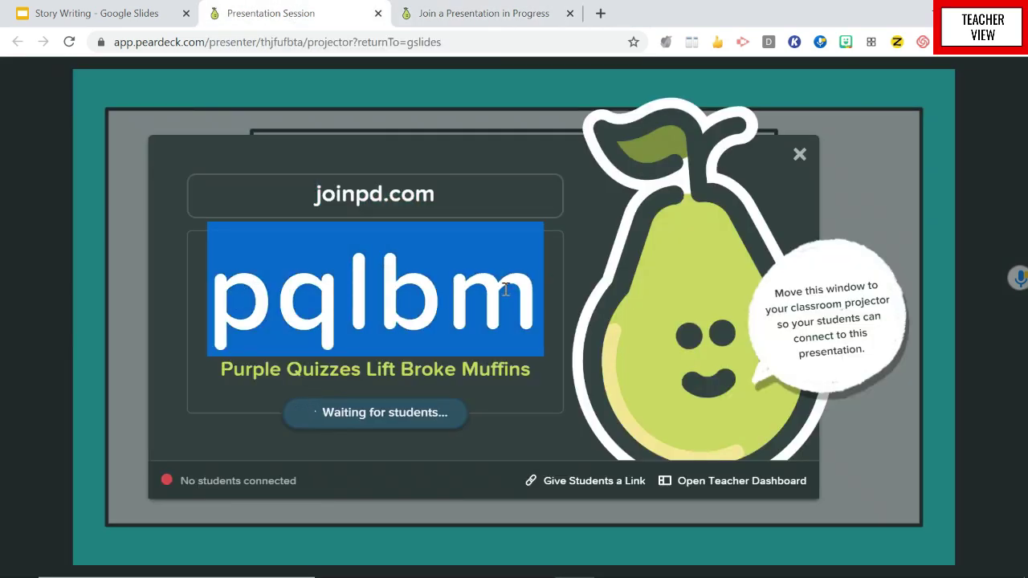
pyautogui.click(454, 11)
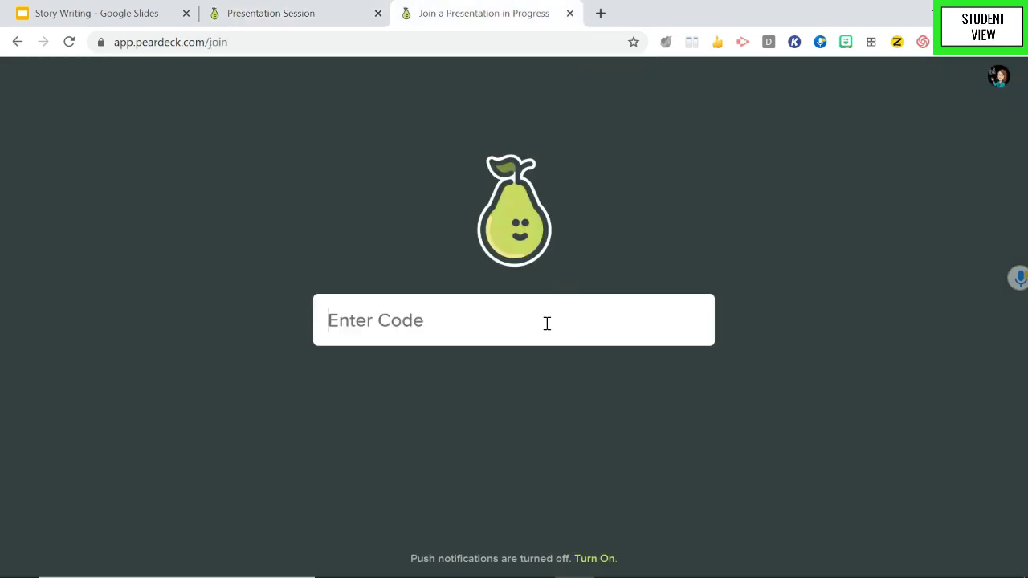
pyautogui.hotkey('ctrl', 'v')
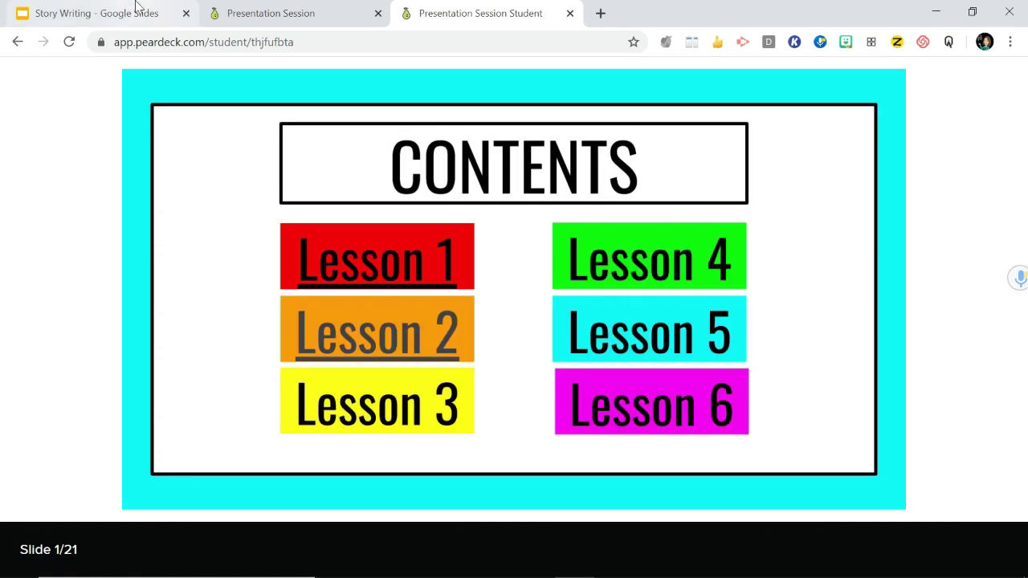
pyautogui.click(137, 13)
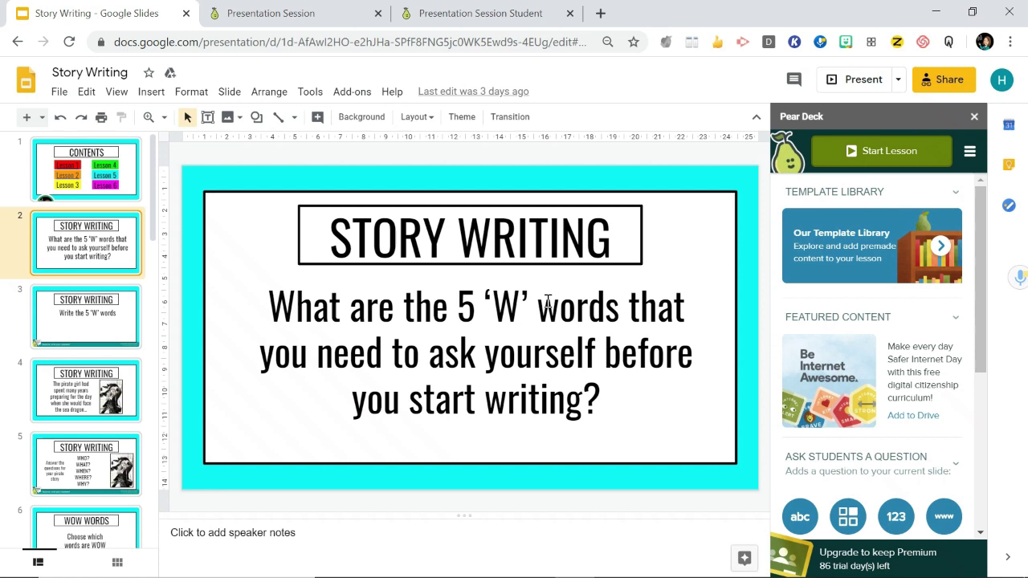